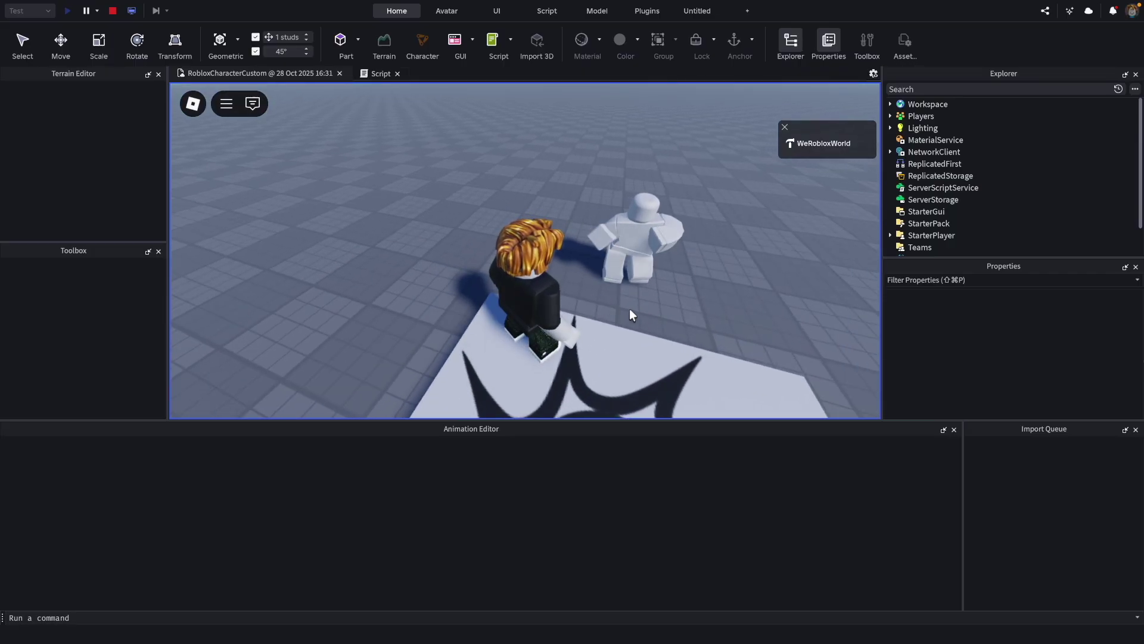
# - Walk the avatar beside the white dummy, then back onto the patterned plate
pyautogui.press('s')
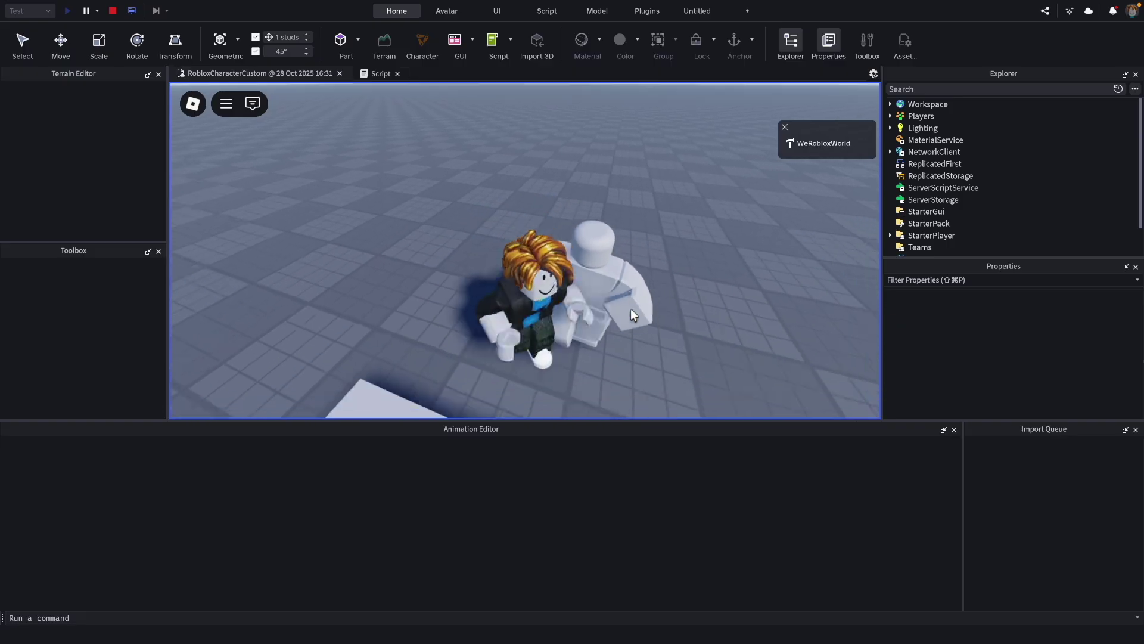
pyautogui.press('w')
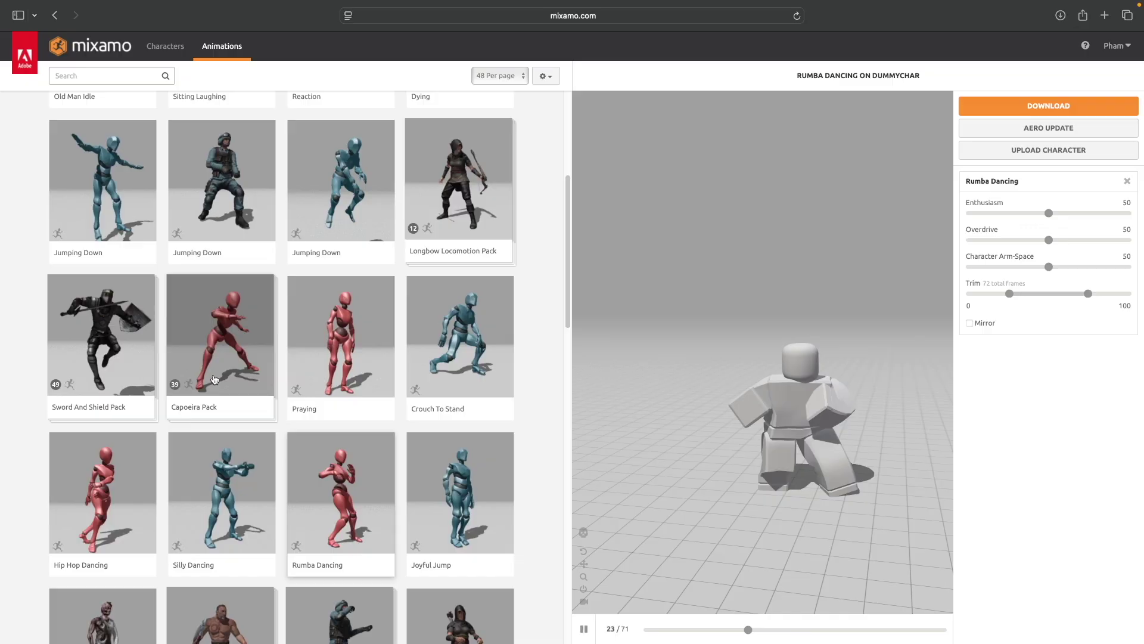
# - Load Rumba Dancing on the Mixamo dummy and download it as FBX With Skin
pyautogui.click(344, 497)
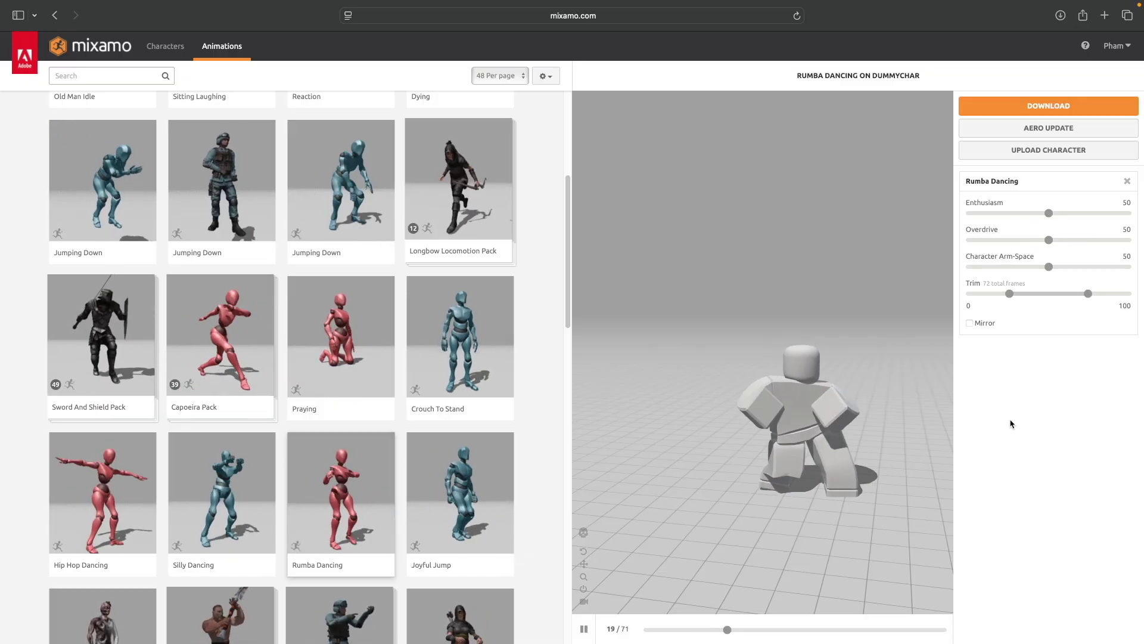
pyautogui.click(1051, 109)
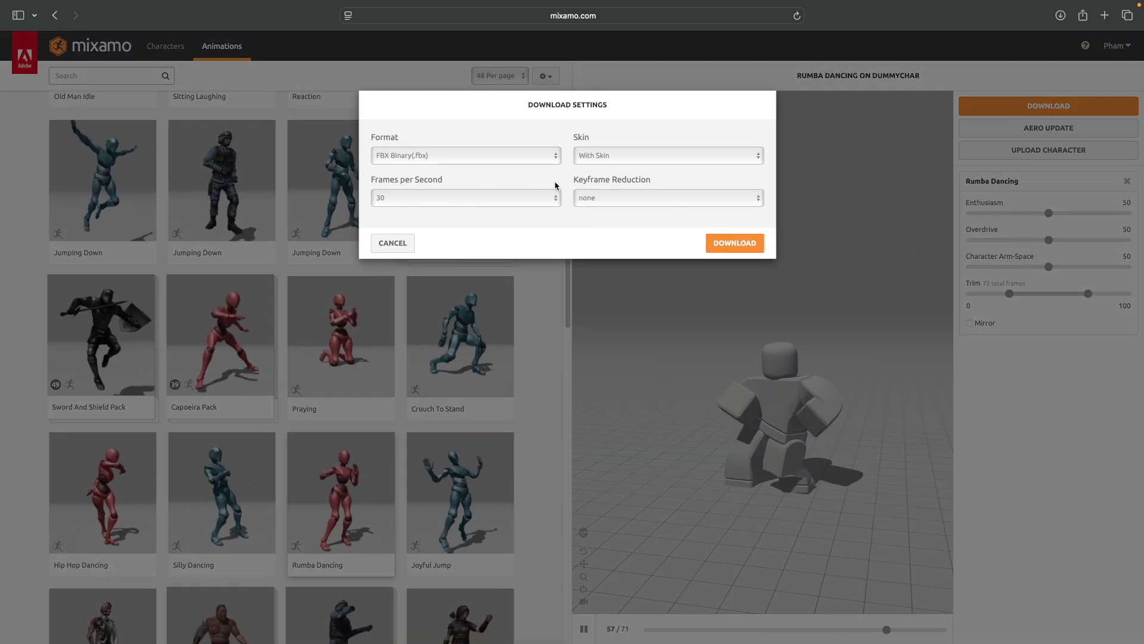
pyautogui.click(586, 161)
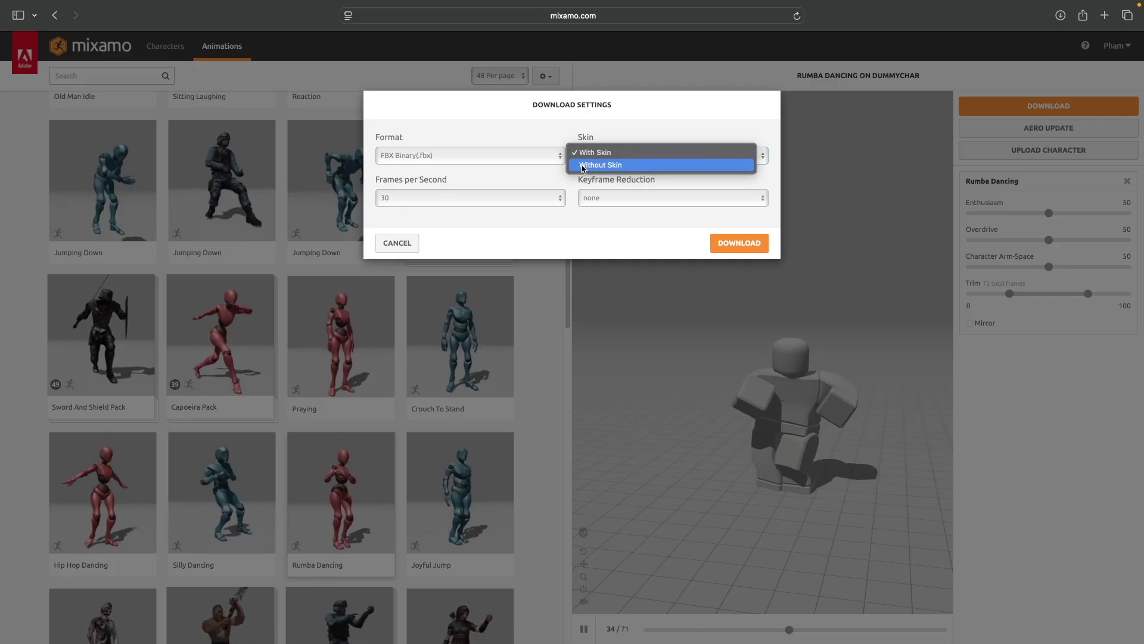
pyautogui.click(583, 165)
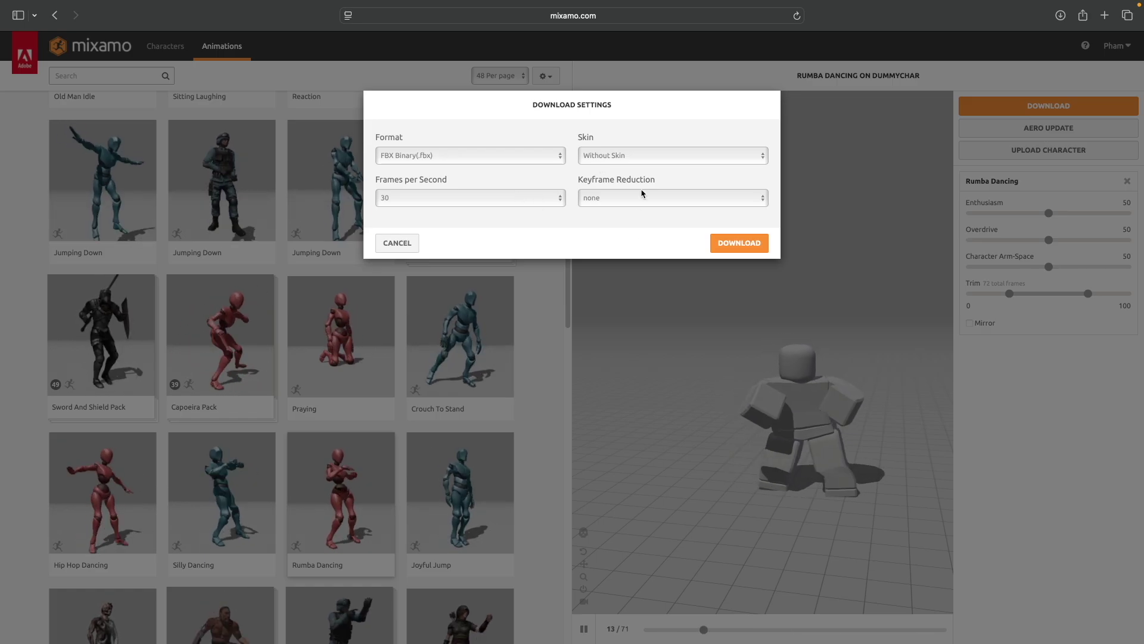
pyautogui.click(651, 161)
pyautogui.click(657, 141)
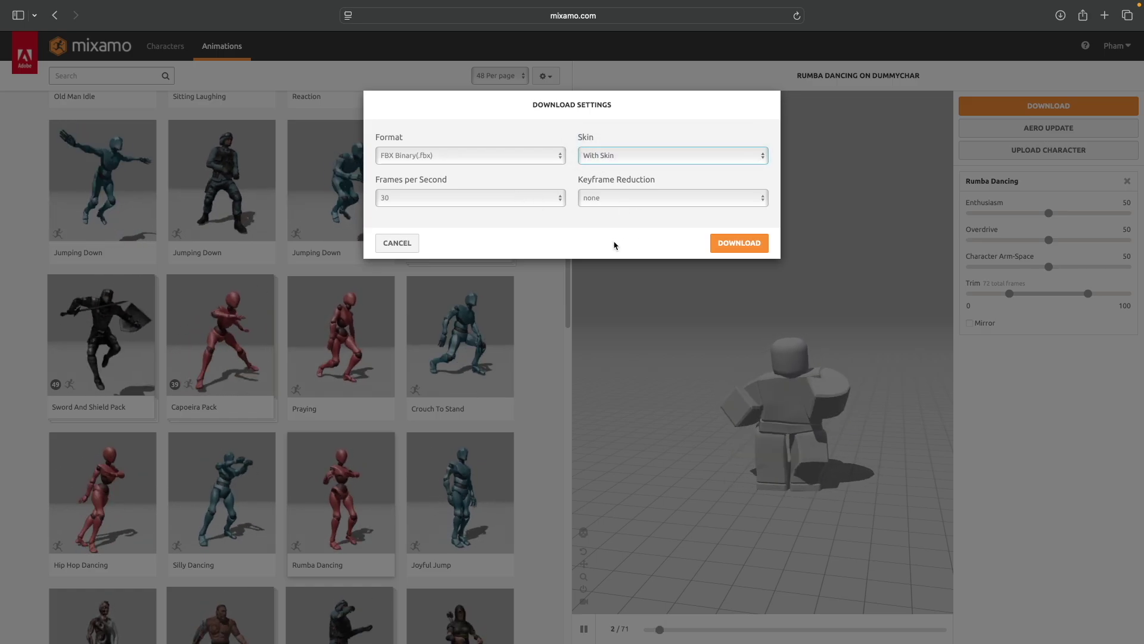
pyautogui.click(735, 244)
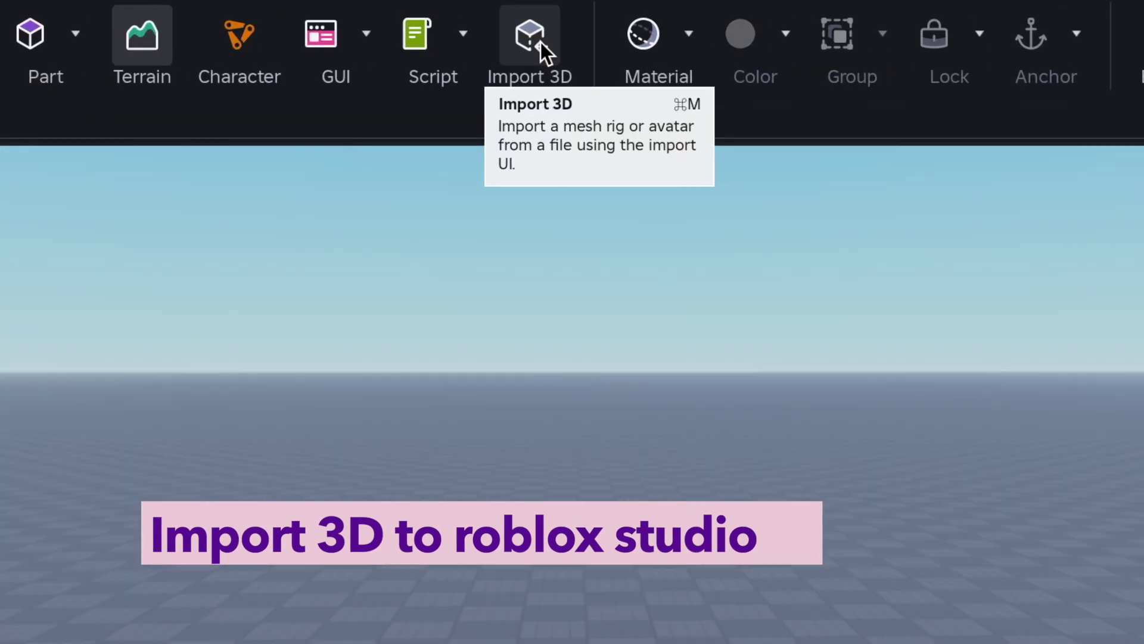
# - Import Rumba Dancing.fbx via Import 3D, reviewing the Rig General settings before importing
pyautogui.click(540, 42)
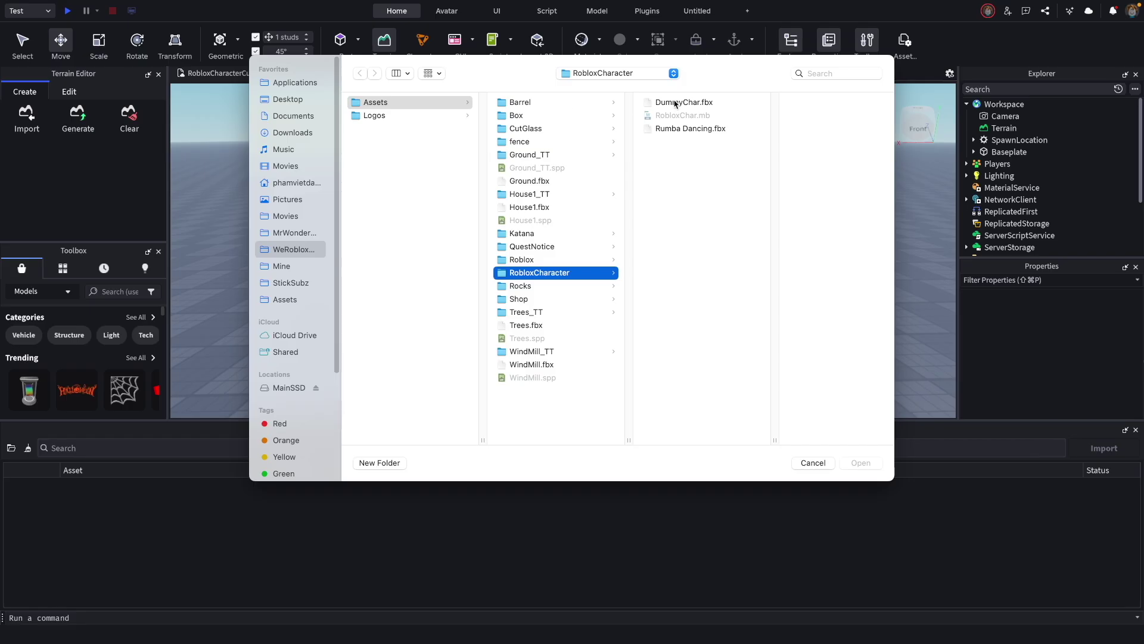
pyautogui.click(667, 131)
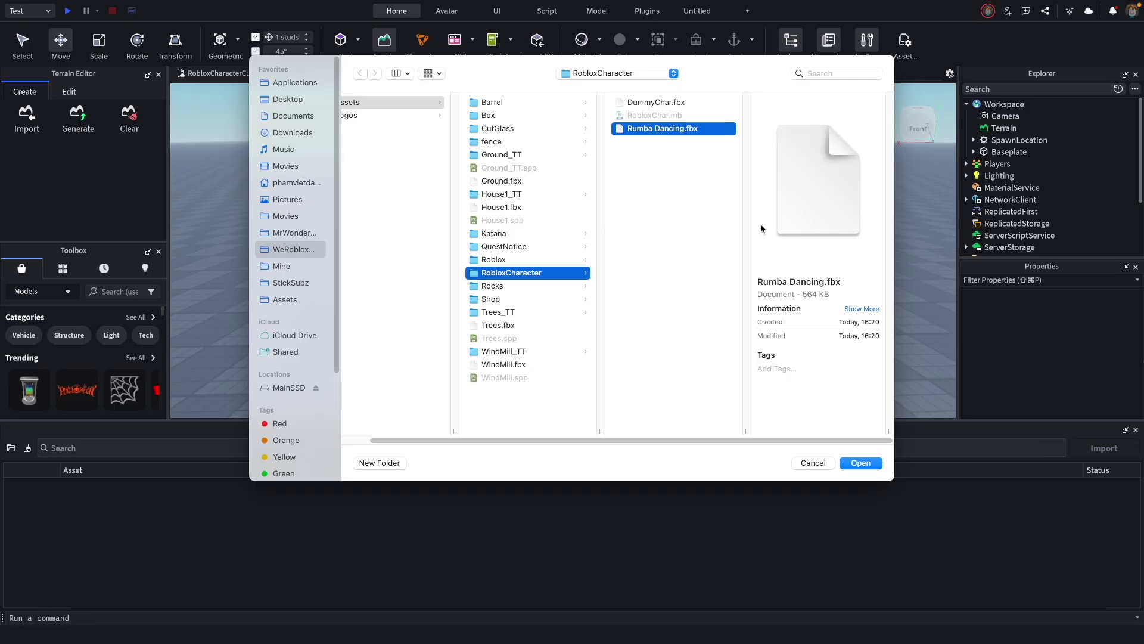
pyautogui.click(859, 463)
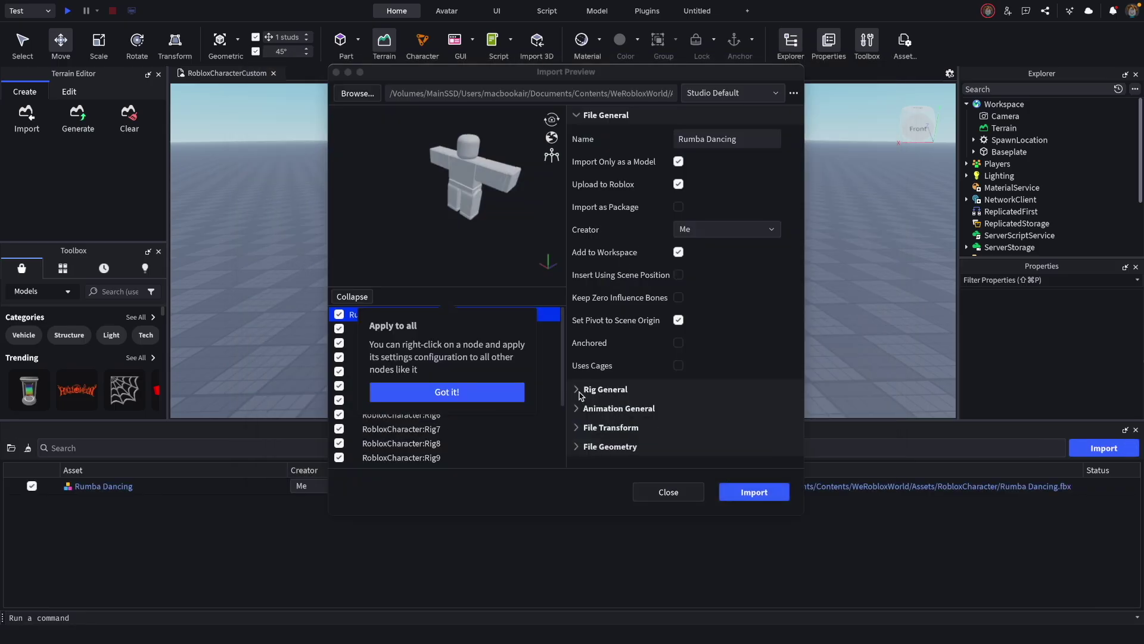
pyautogui.click(599, 390)
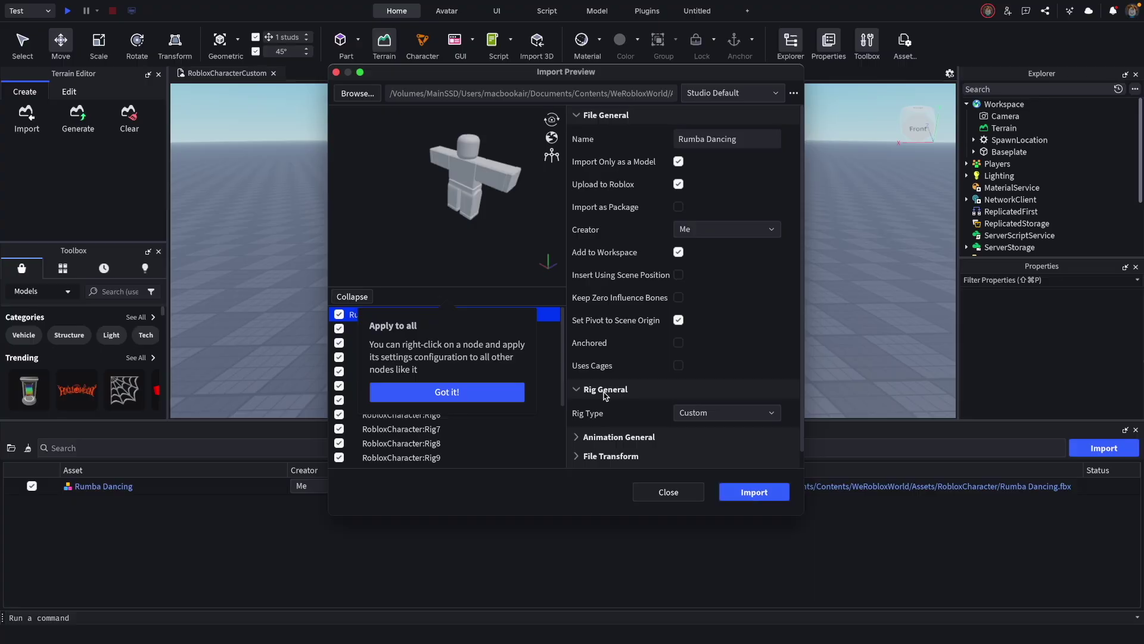
pyautogui.click(751, 494)
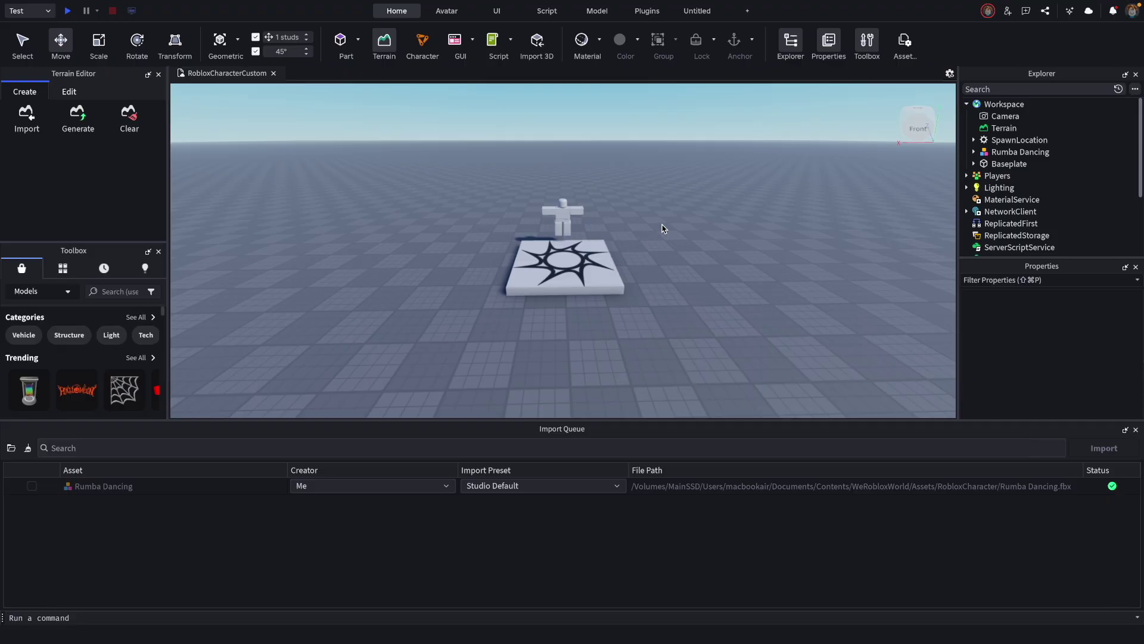
pyautogui.scroll(5, 662, 229)
pyautogui.moveTo(663, 229); pyautogui.dragTo(662, 233, button='right')
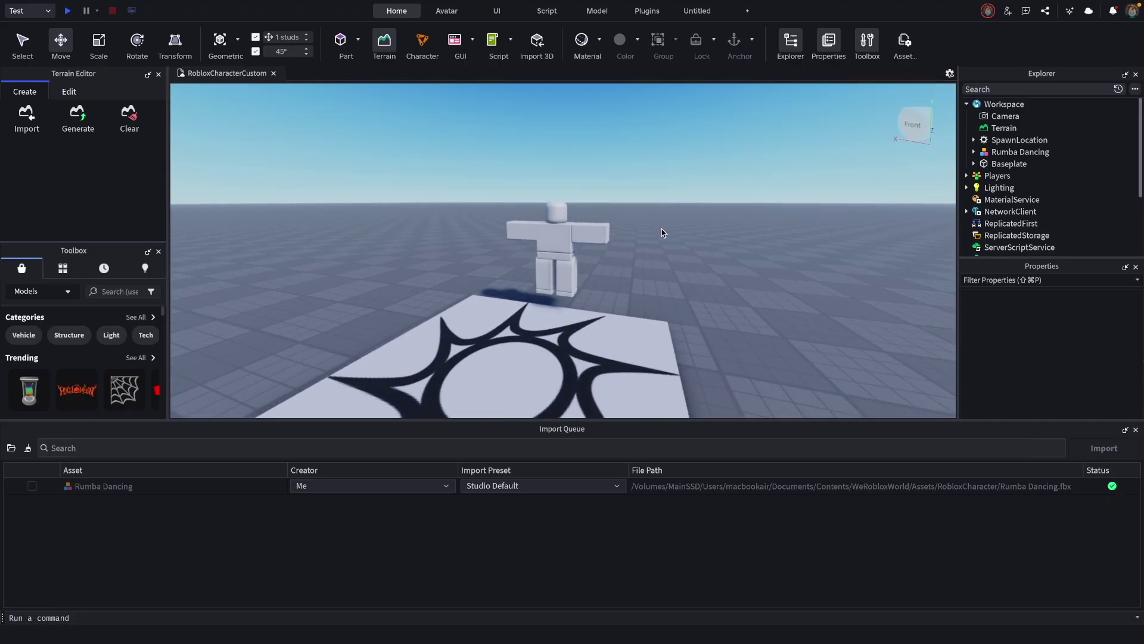
pyautogui.click(1020, 152)
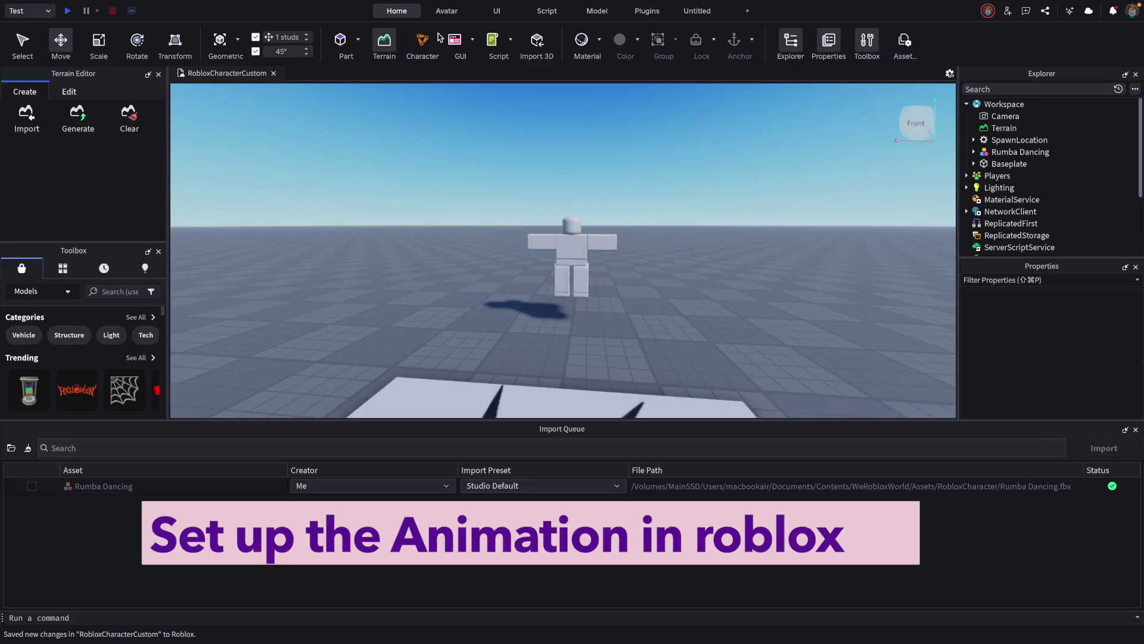
# - Launch the Animation Editor from the Avatar tab on the Rumba Dancing rig and widen its panel
pyautogui.click(448, 11)
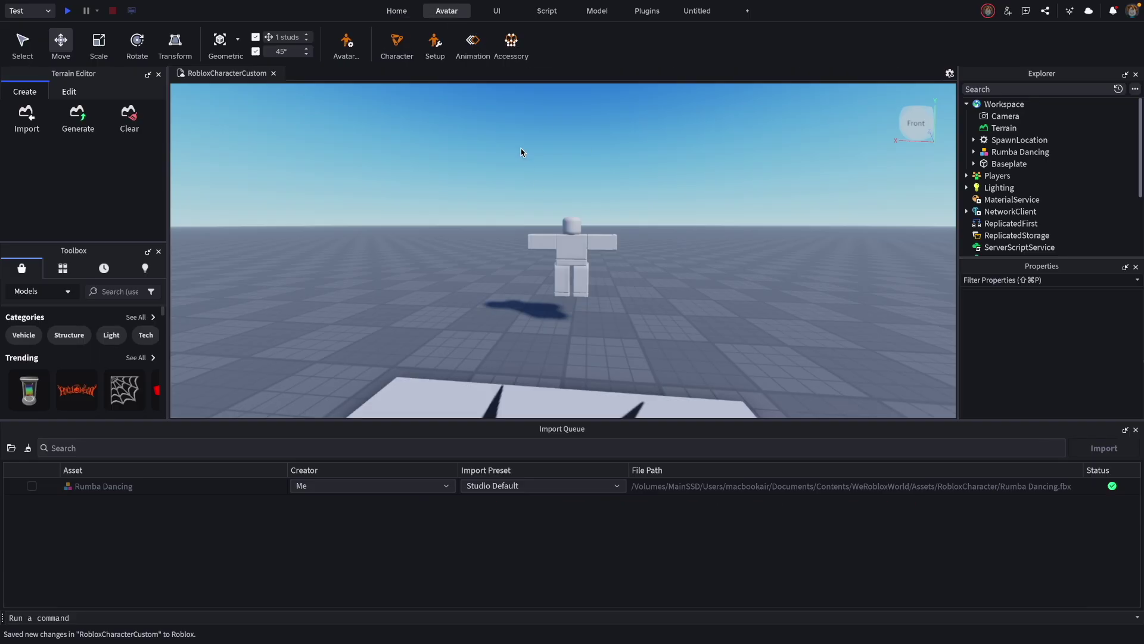
pyautogui.click(565, 233)
pyautogui.click(1021, 151)
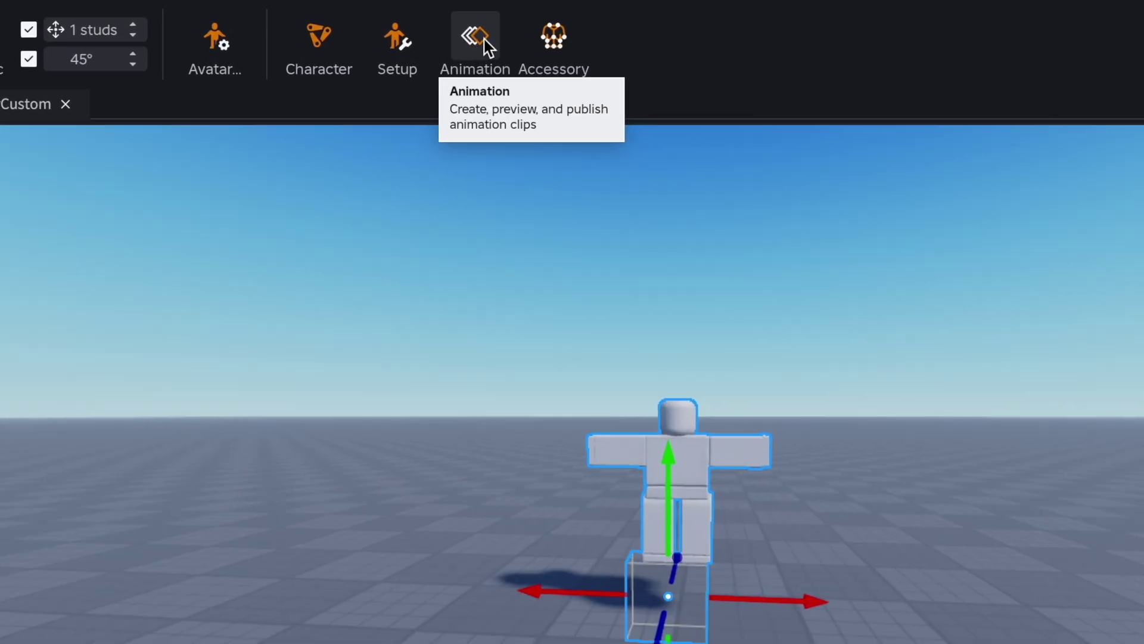
pyautogui.click(484, 45)
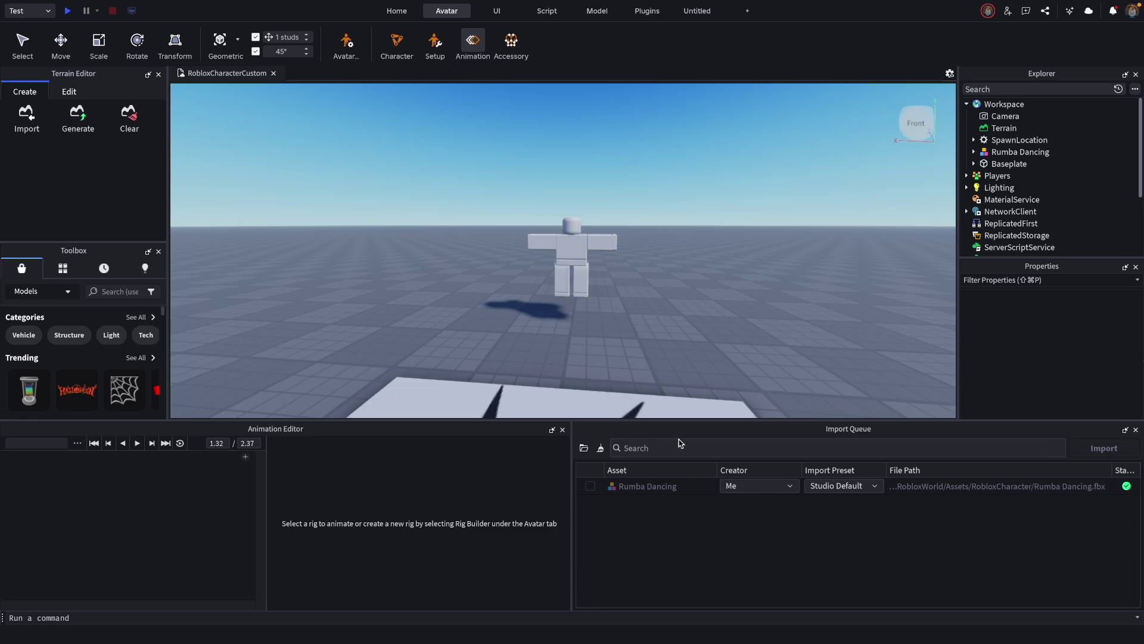
pyautogui.click(1011, 152)
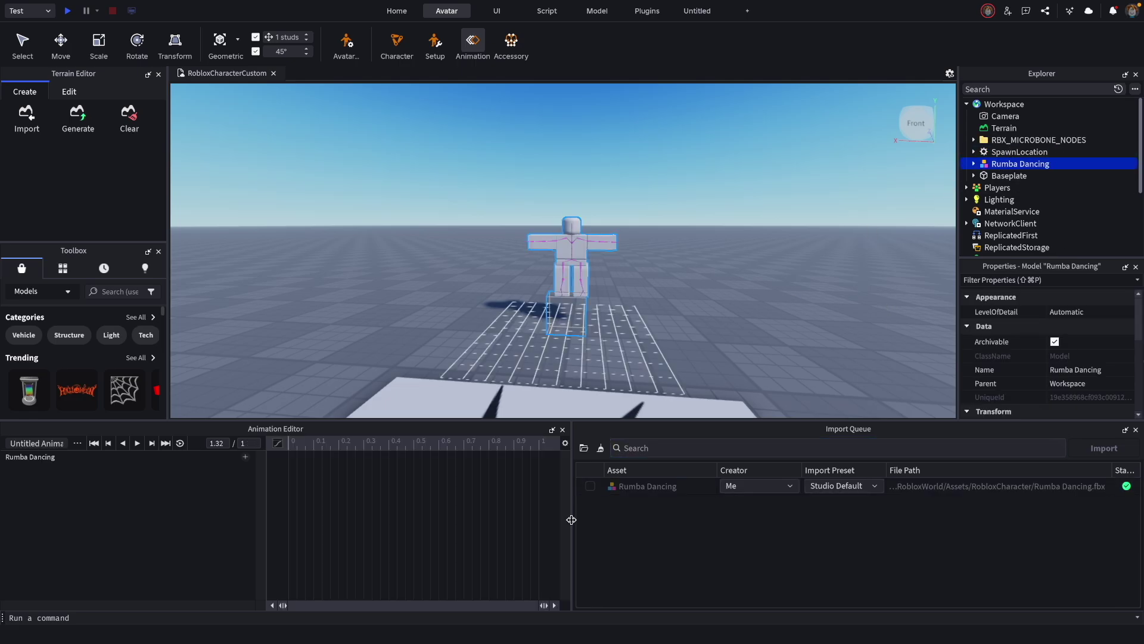
pyautogui.moveTo(571, 523); pyautogui.dragTo(966, 547)
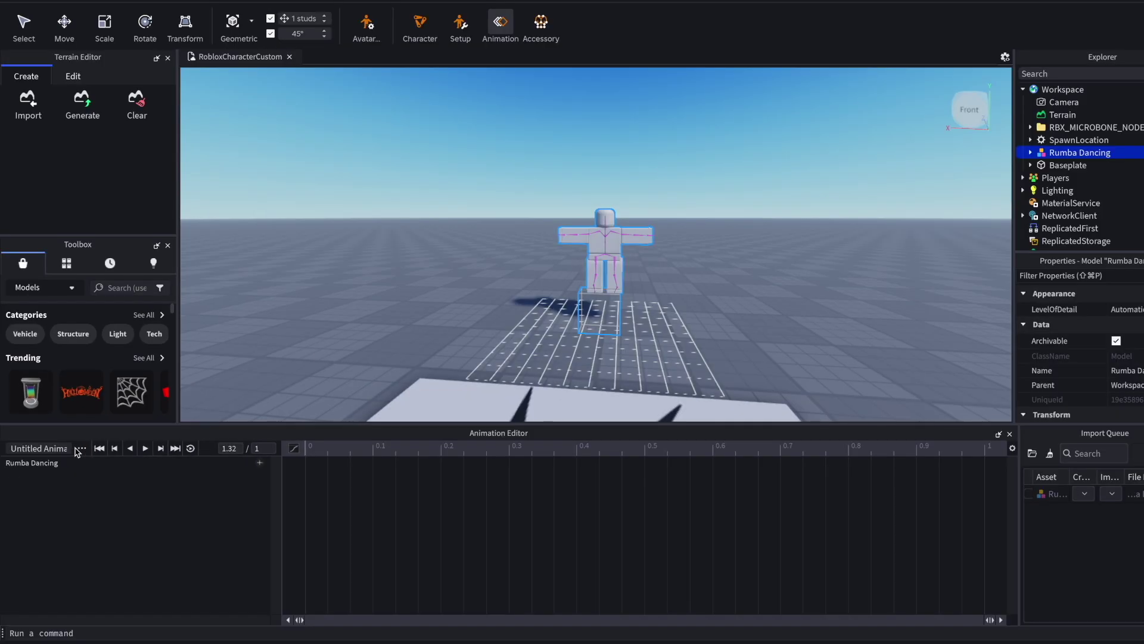
# - Import keyframes from Rumba Dancing.fbx and play the dance on the rig
pyautogui.click(81, 448)
pyautogui.click(80, 448)
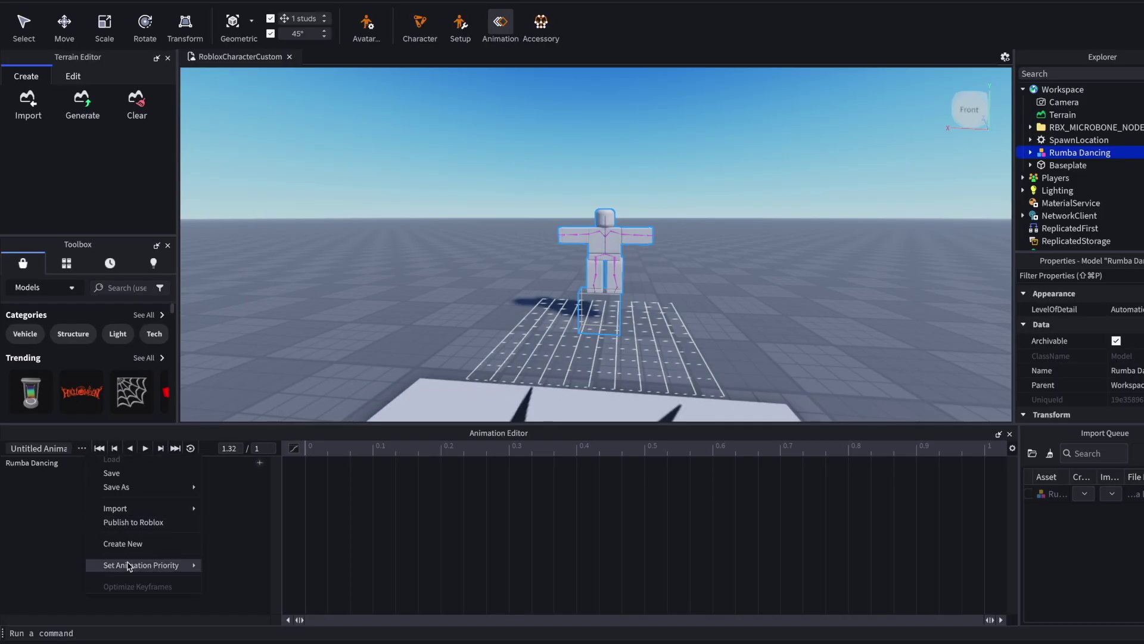
pyautogui.click(244, 522)
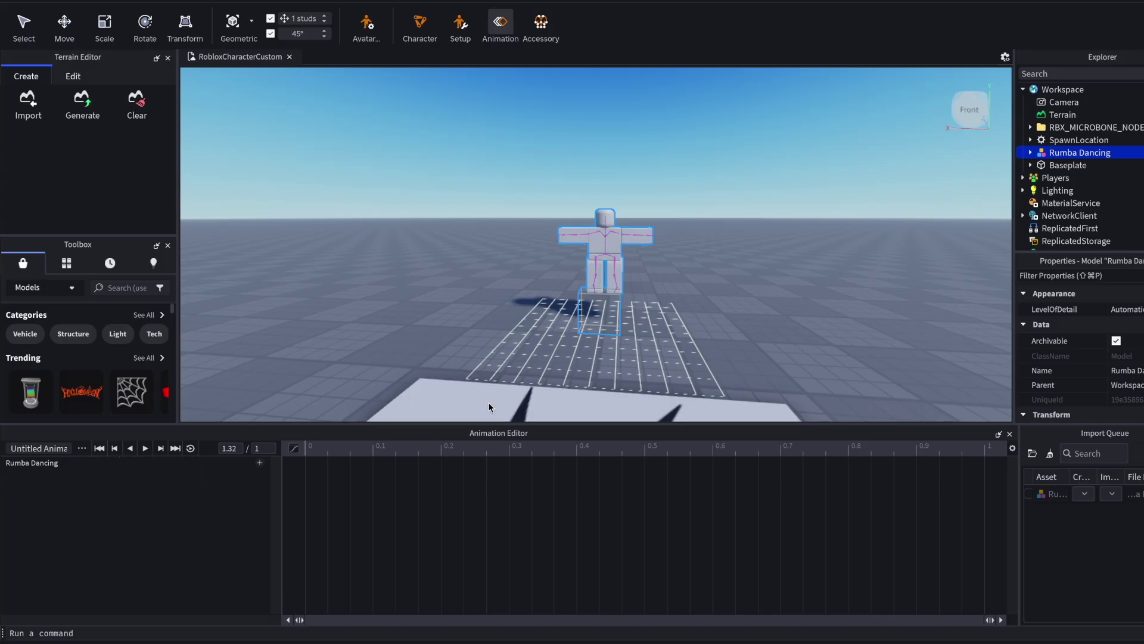
pyautogui.click(733, 115)
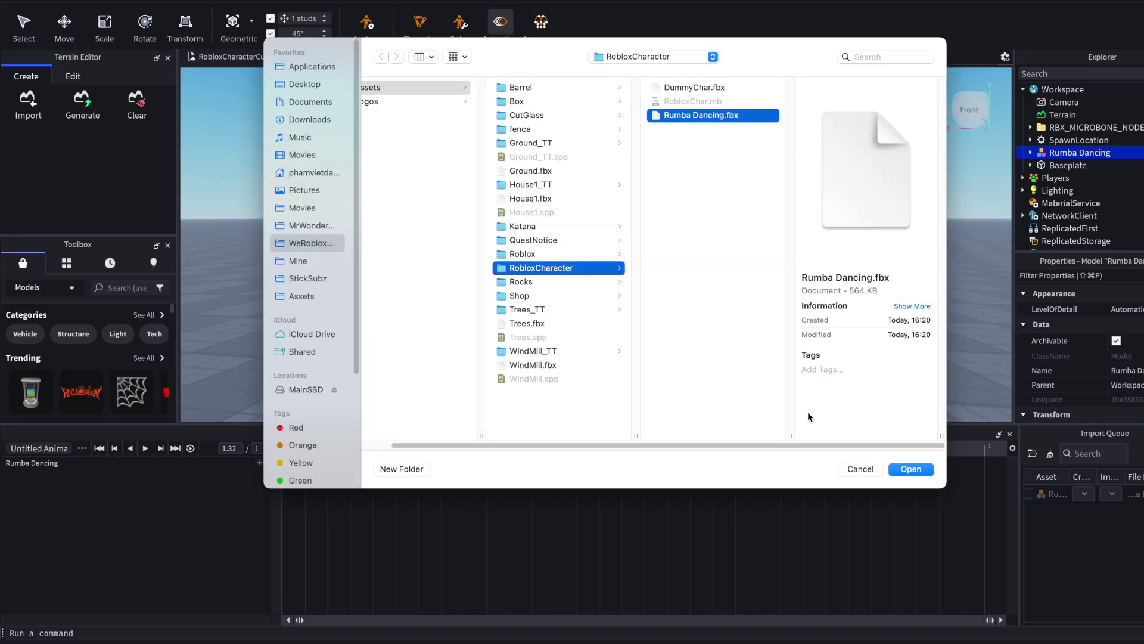
pyautogui.click(911, 470)
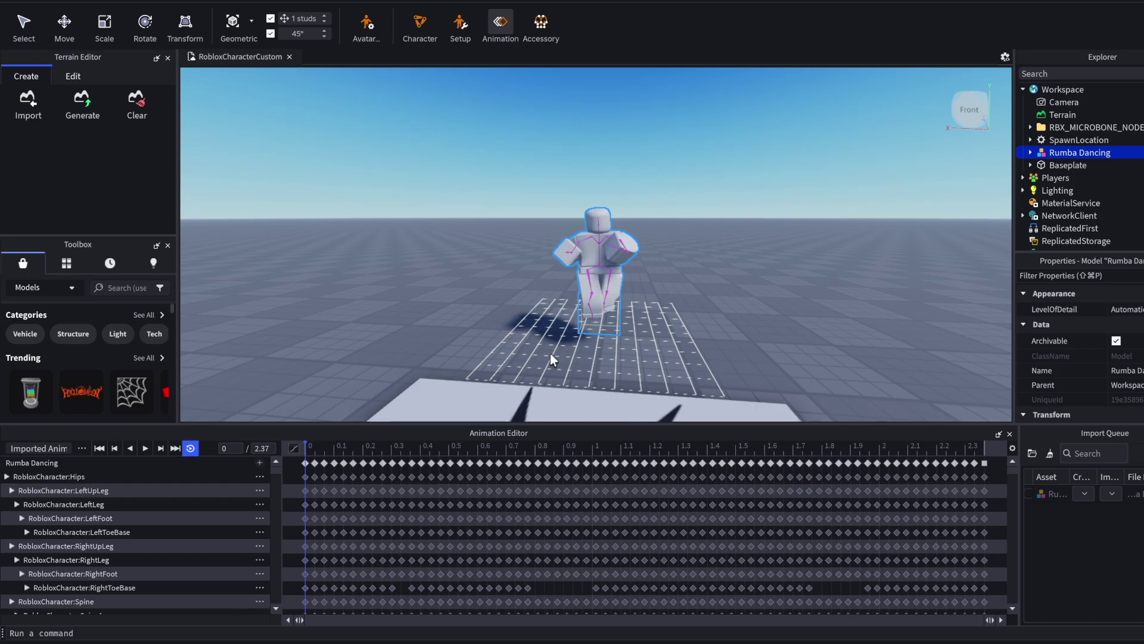
pyautogui.click(146, 451)
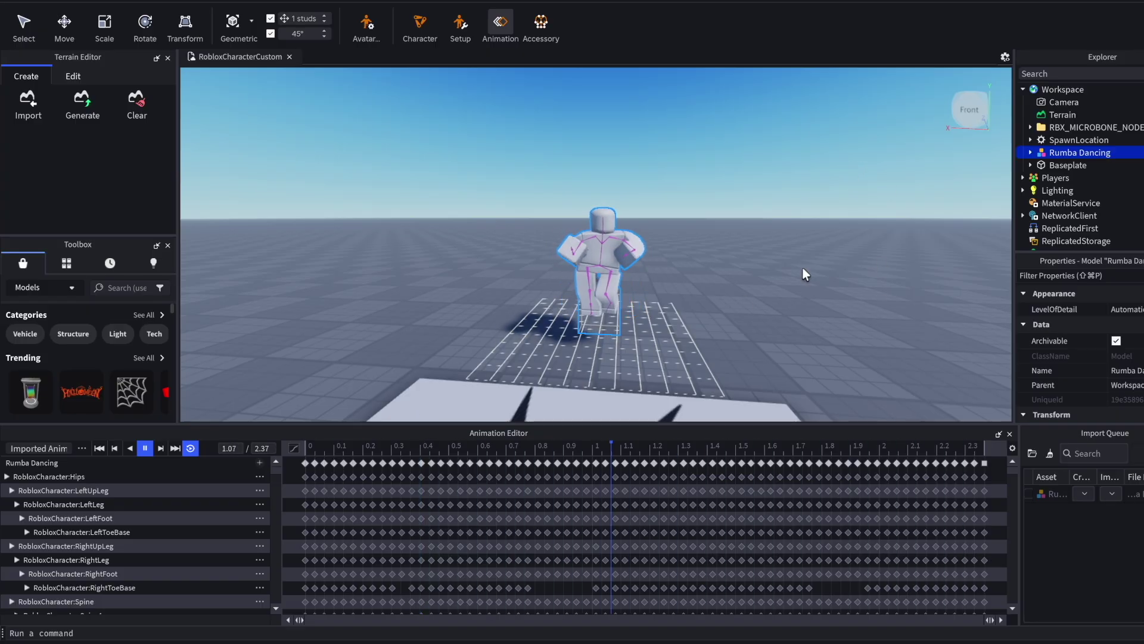
pyautogui.moveTo(802, 277); pyautogui.dragTo(805, 278, button='right')
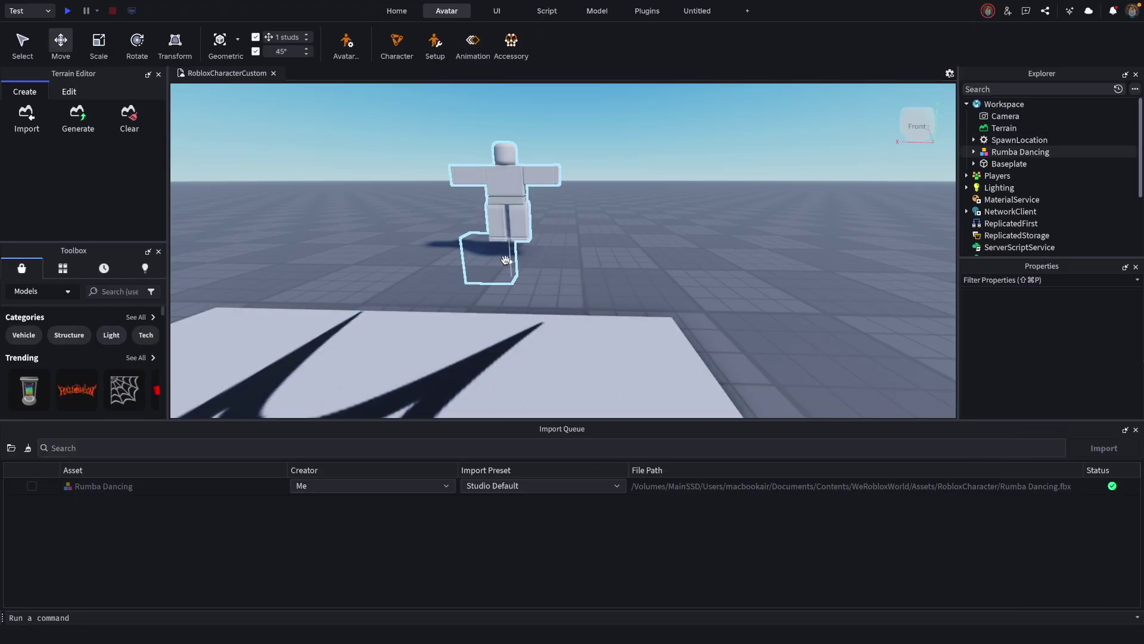
pyautogui.click(490, 258)
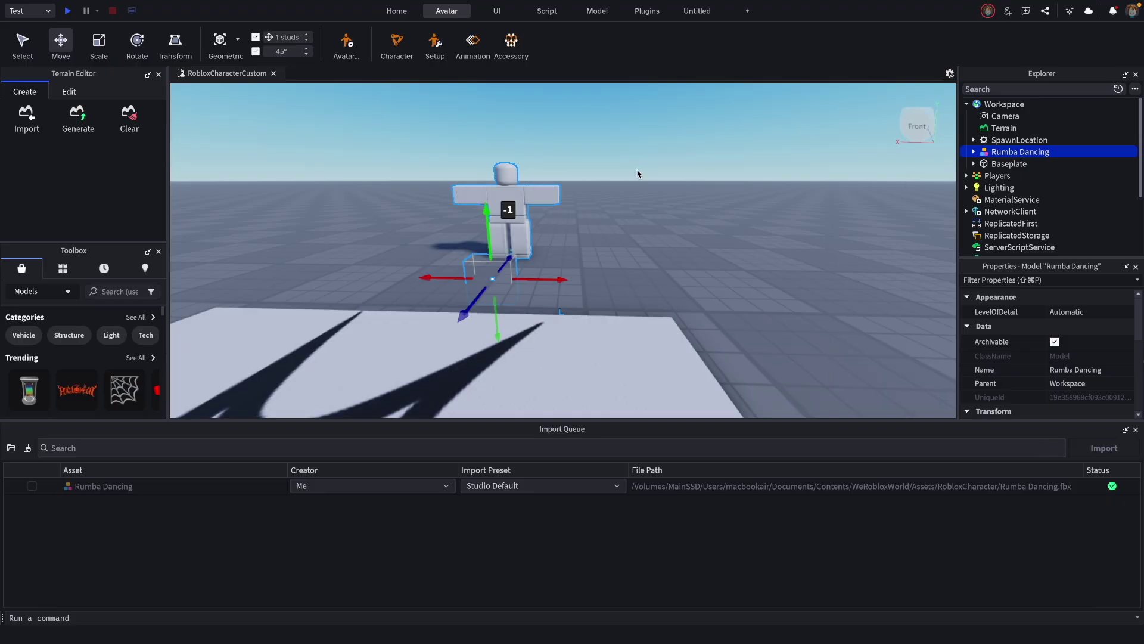
pyautogui.click(617, 167)
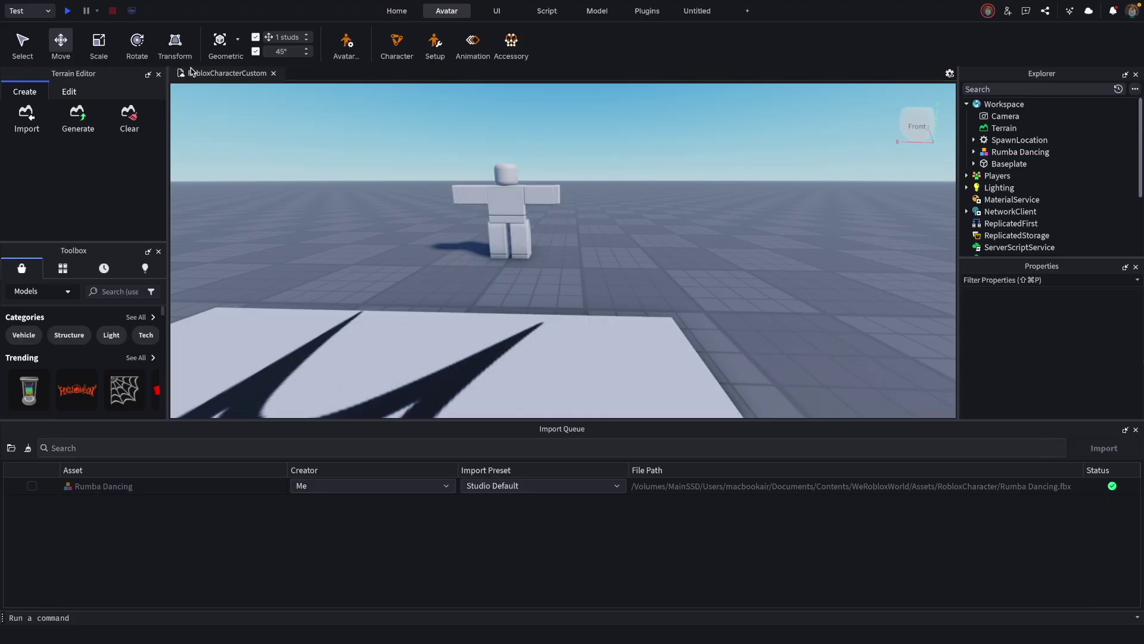
pyautogui.click(474, 49)
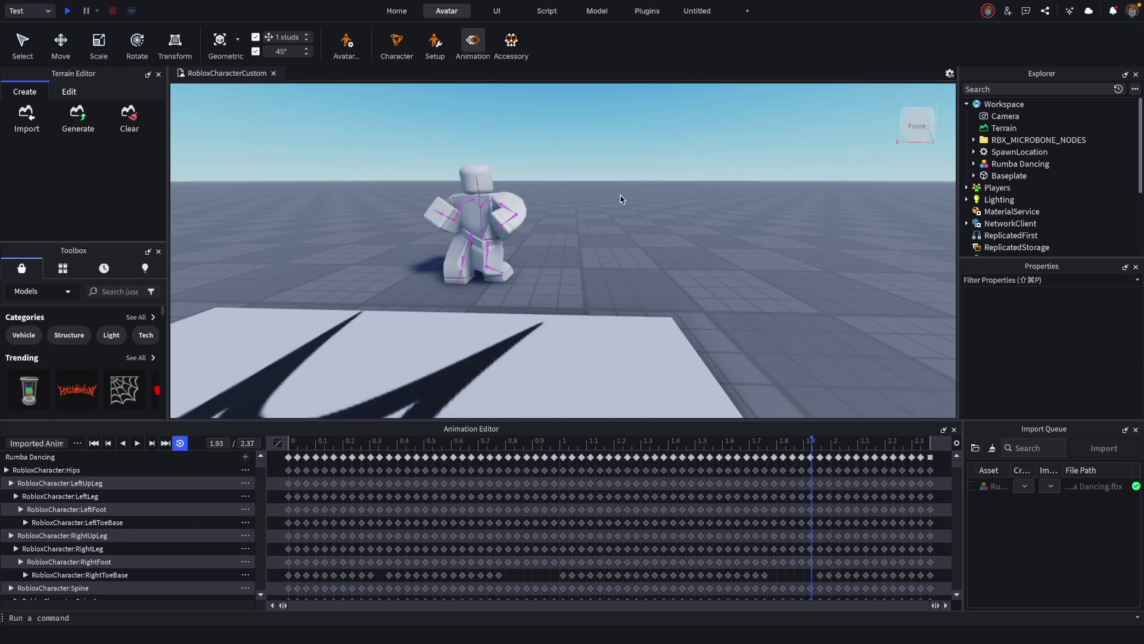
pyautogui.click(137, 444)
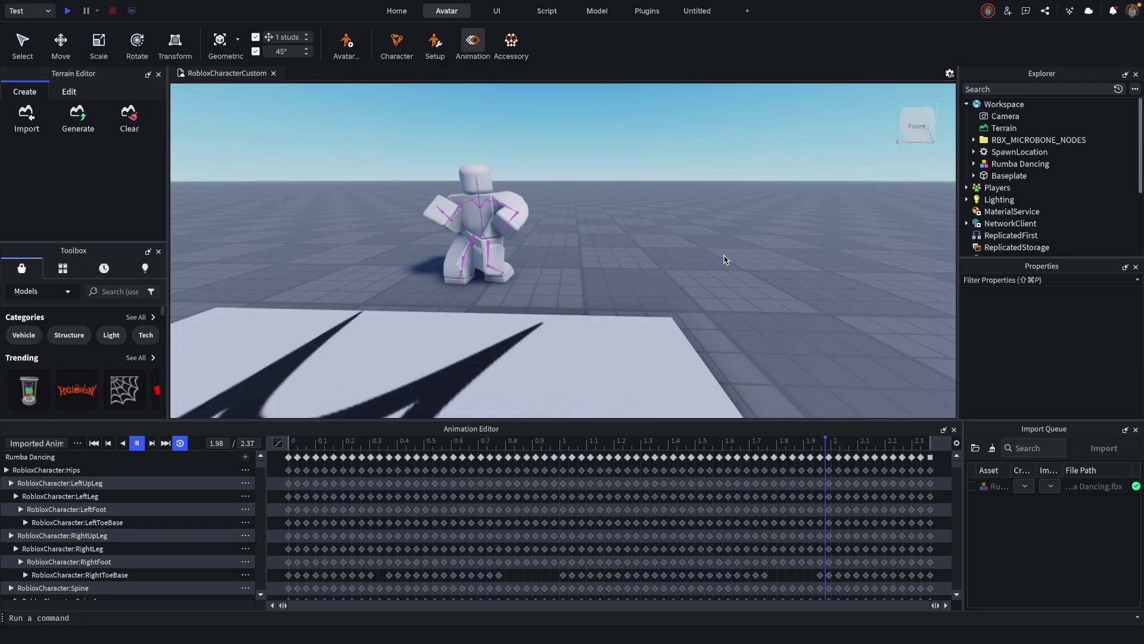
pyautogui.moveTo(727, 255); pyautogui.dragTo(727, 256, button='right')
pyautogui.press('w')
pyautogui.scroll(5, 727, 256)
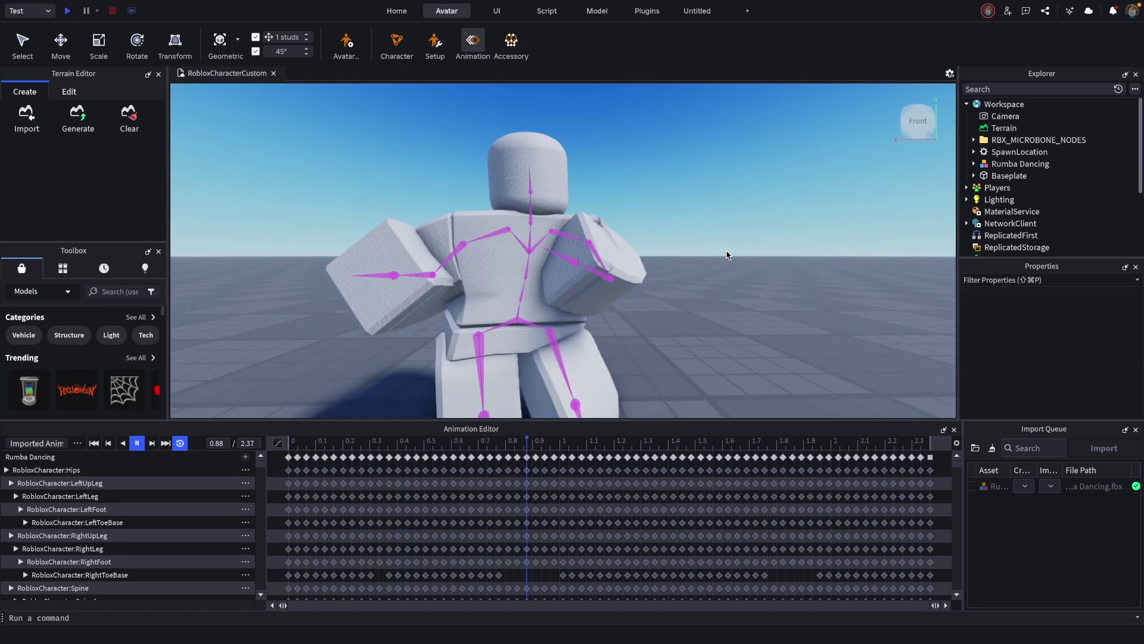
pyautogui.scroll(-8, 727, 256)
pyautogui.scroll(3, 727, 256)
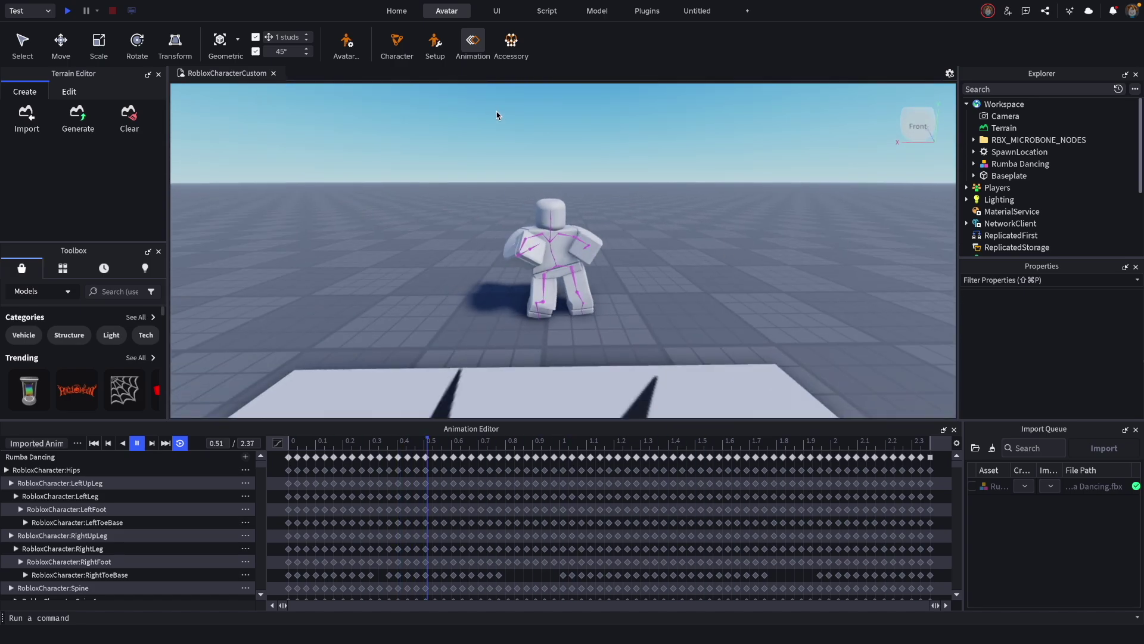
pyautogui.click(505, 53)
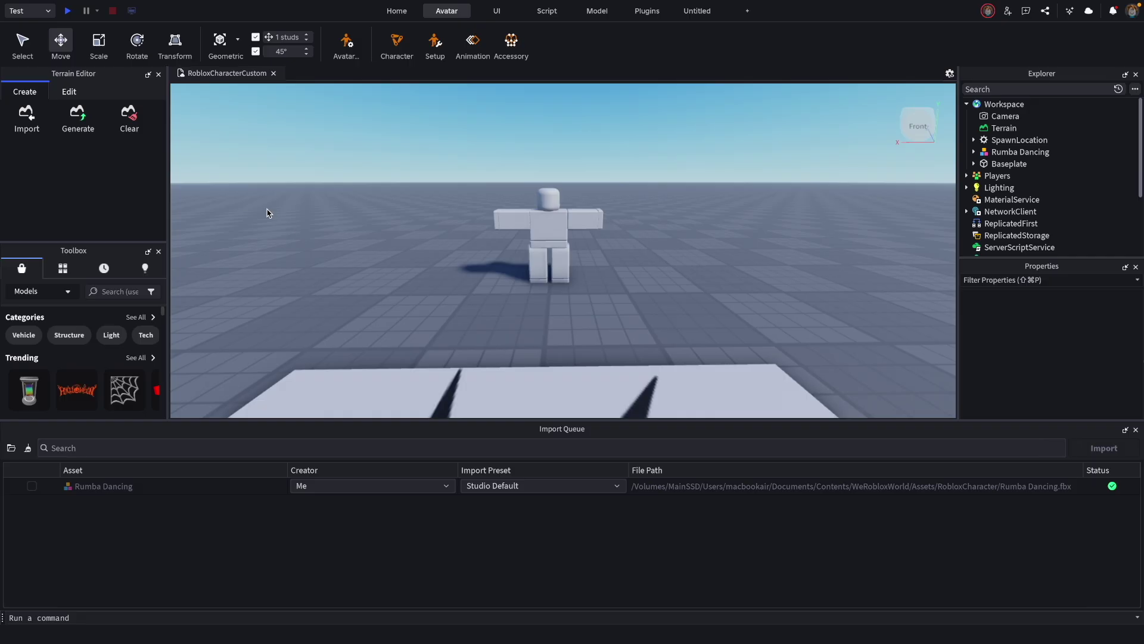
# - Start a playtest and walk the avatar sideways toward the T-posed rig
pyautogui.click(70, 11)
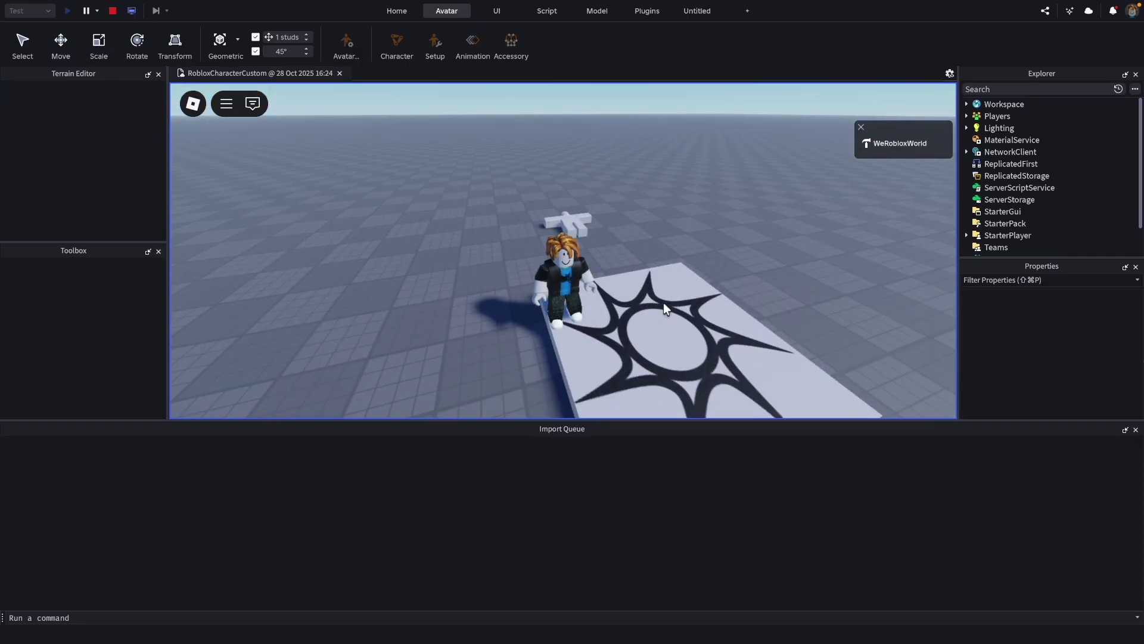
pyautogui.press('d')
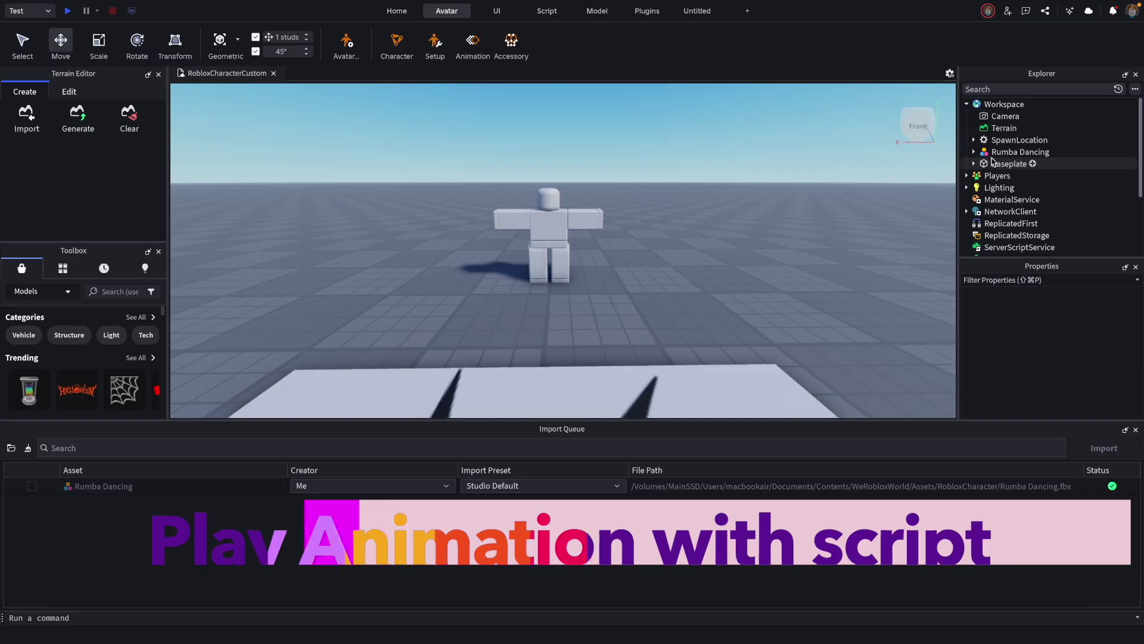
# - Expand Rumba Dancing in Explorer and insert an Animation into its AnimationController
pyautogui.click(1020, 152)
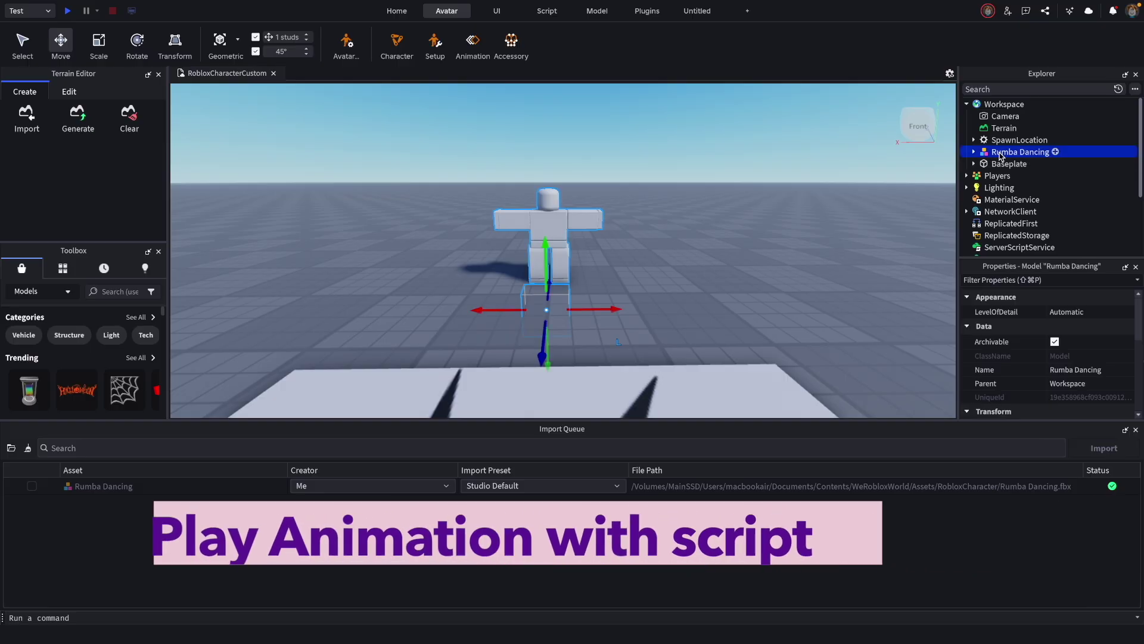
pyautogui.click(974, 152)
pyautogui.moveTo(959, 158); pyautogui.dragTo(882, 158)
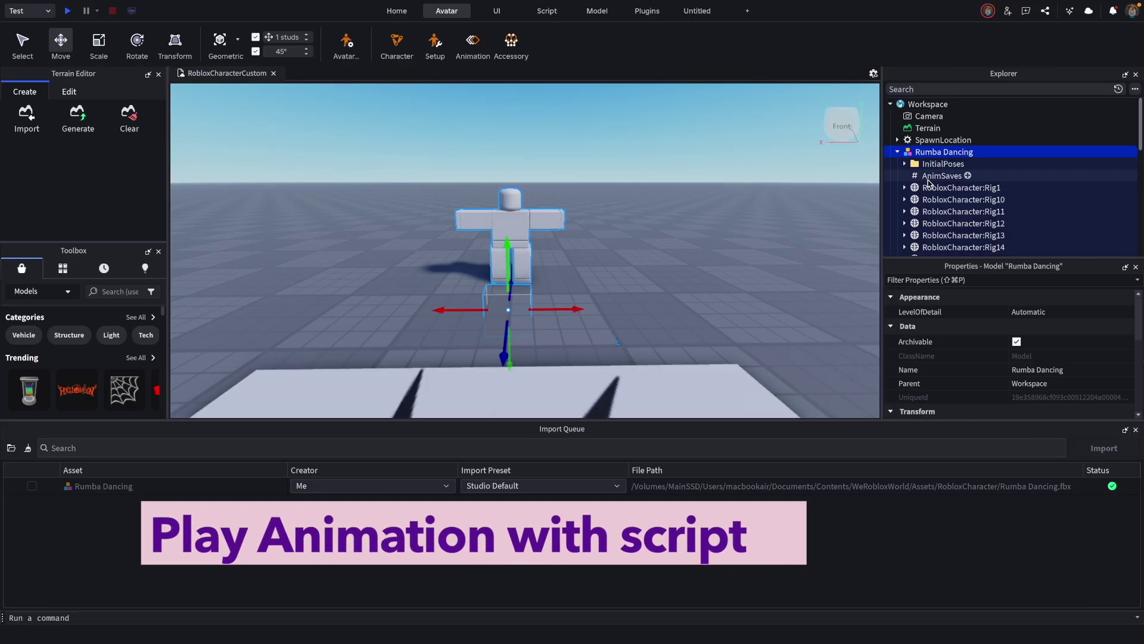
pyautogui.scroll(-1, 941, 221)
pyautogui.scroll(-5, 941, 221)
pyautogui.click(933, 175)
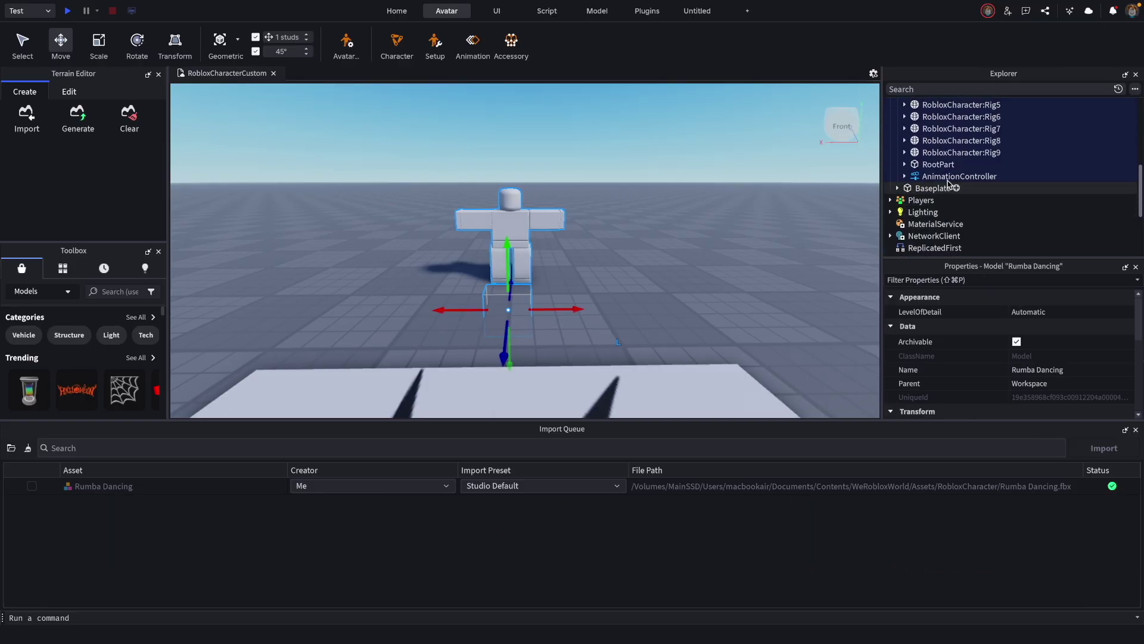
pyautogui.click(906, 176)
pyautogui.click(946, 189)
pyautogui.click(955, 178)
pyautogui.click(1002, 177)
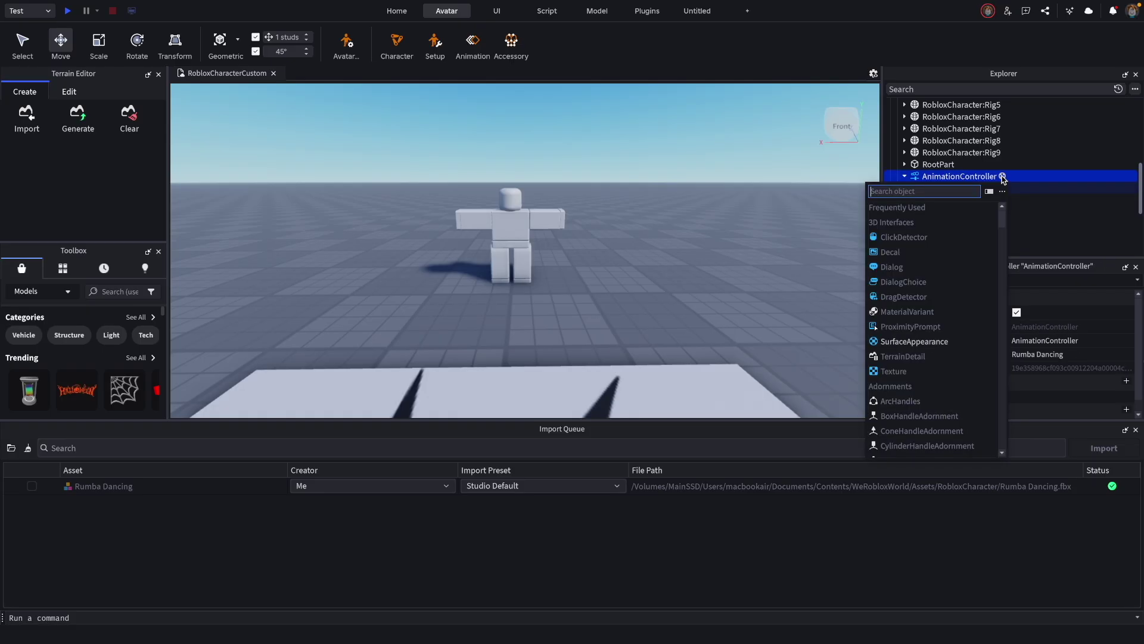
pyautogui.write('anim')
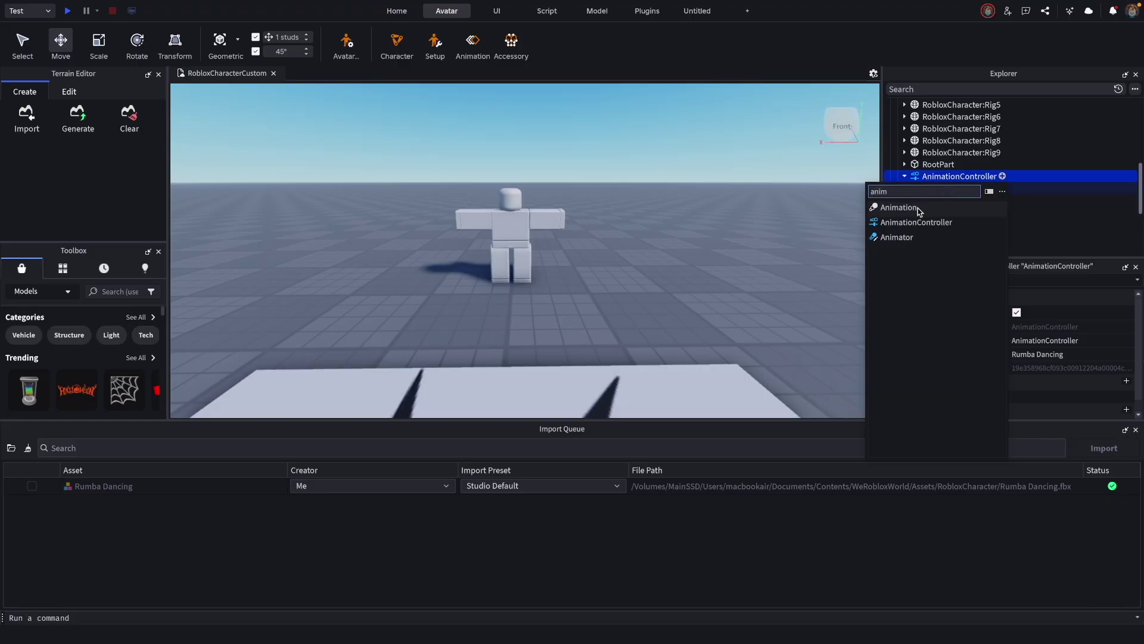
pyautogui.click(899, 207)
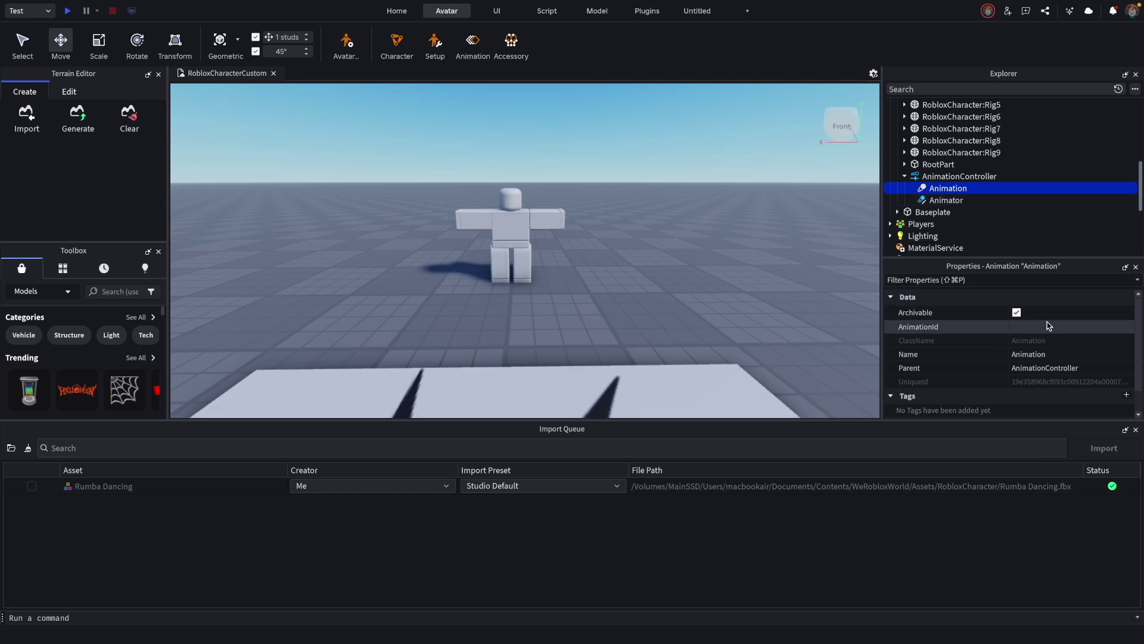
pyautogui.click(973, 176)
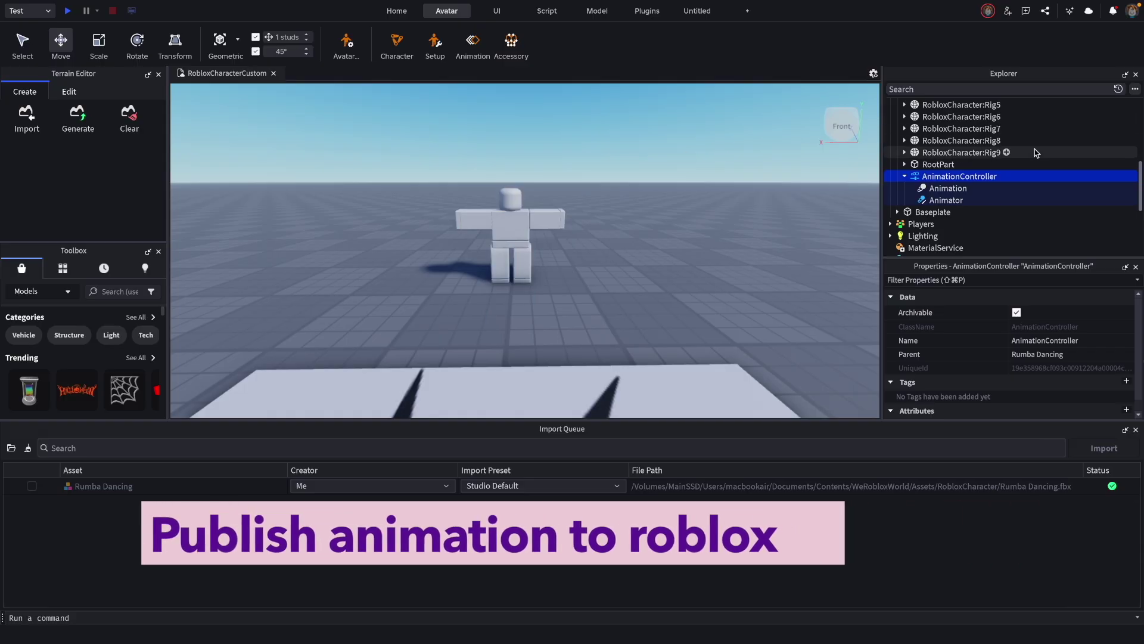
# - Reopen the Animation Editor on Rumba Dancing and bring up its file options menu
pyautogui.click(473, 43)
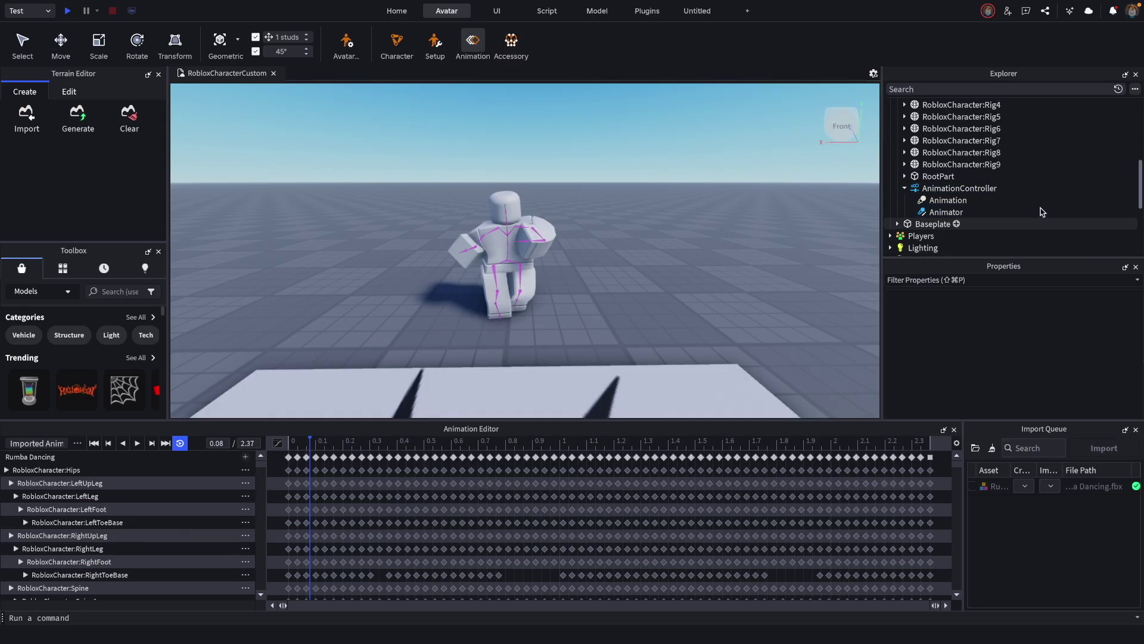
pyautogui.scroll(3, 1019, 205)
pyautogui.scroll(2, 1028, 204)
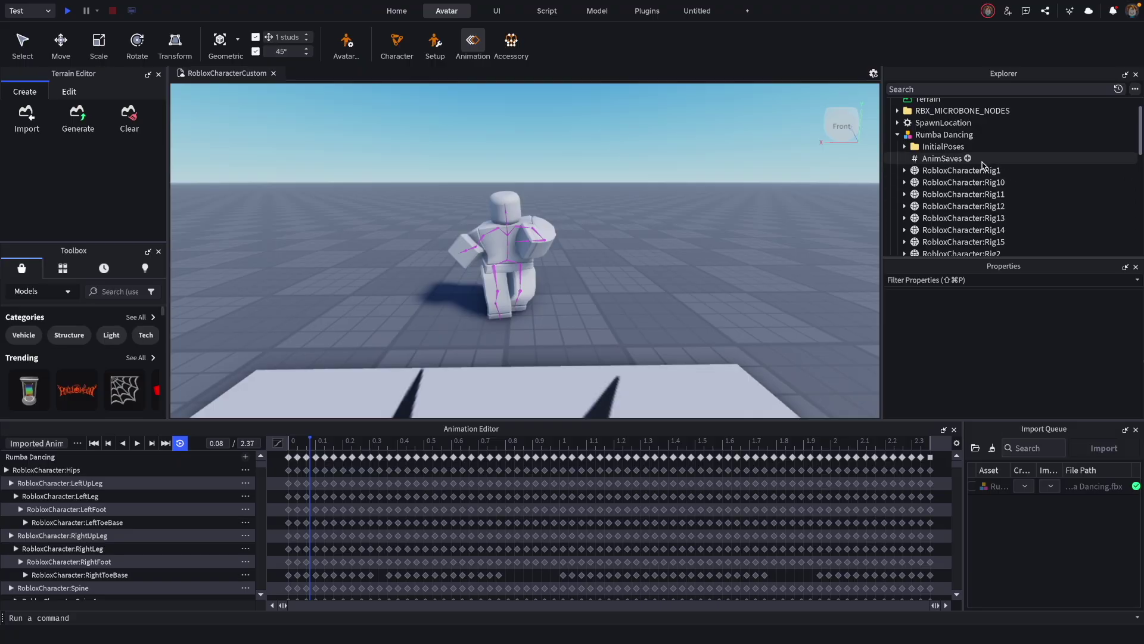
pyautogui.click(944, 135)
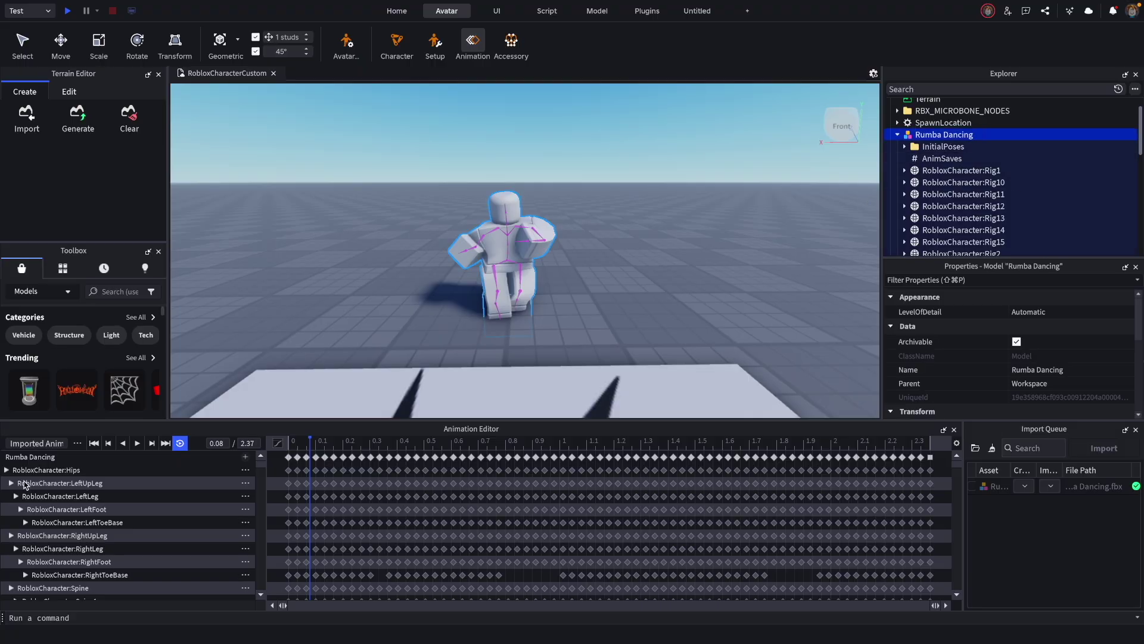
pyautogui.click(78, 444)
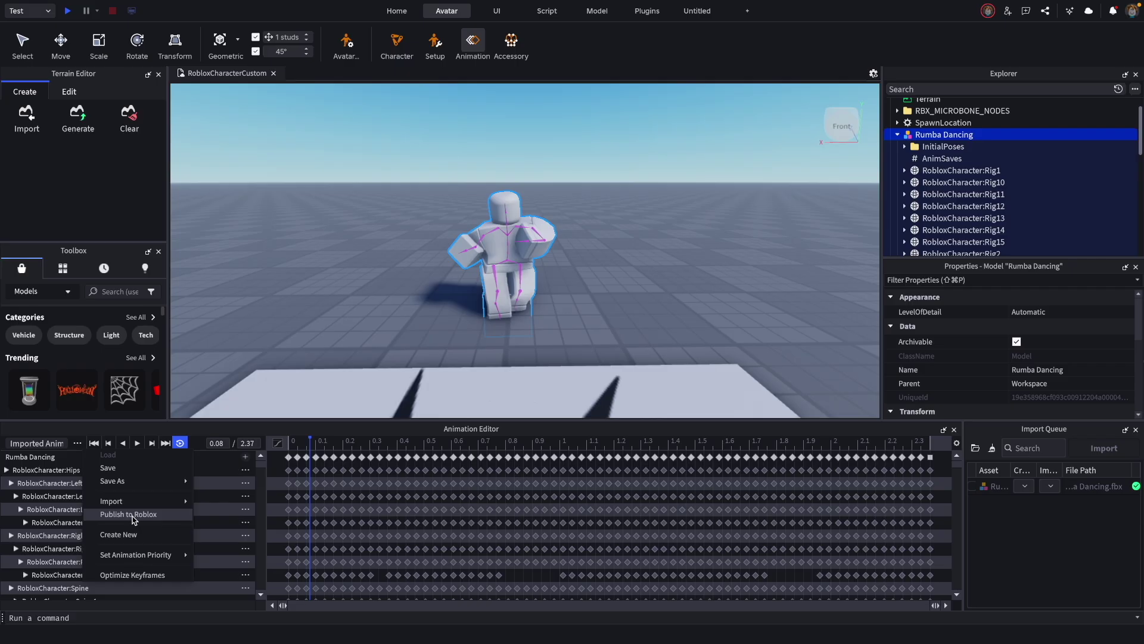
# - Publish the clip with the title DummyRumbaDance and copy its asset ID
pyautogui.click(159, 516)
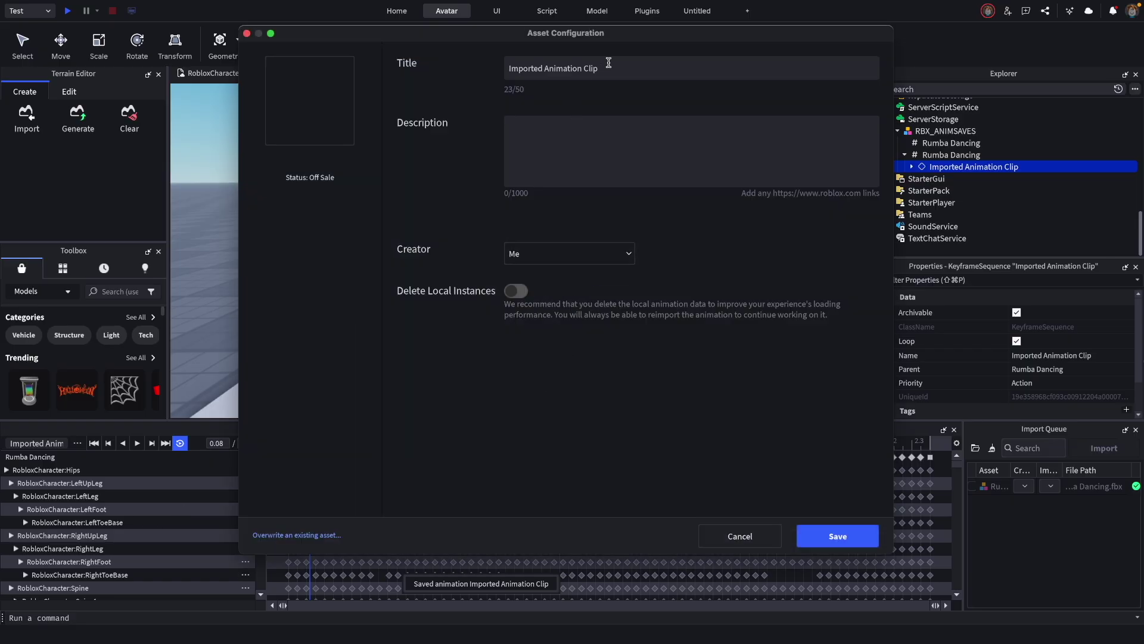
pyautogui.click(608, 64)
pyautogui.moveTo(609, 63); pyautogui.dragTo(503, 59)
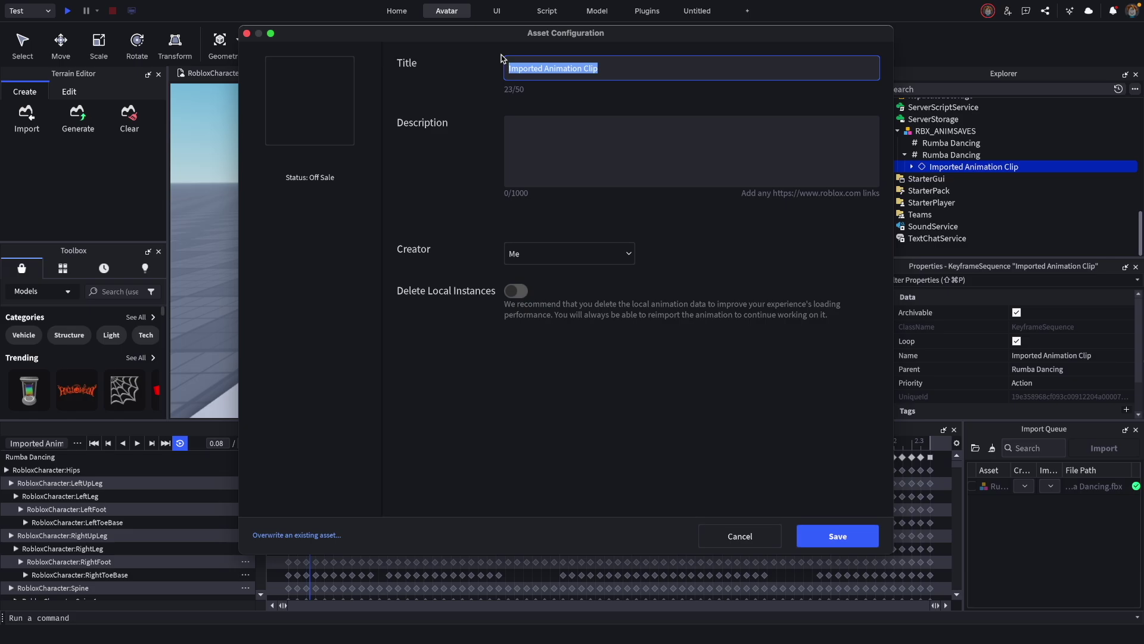
pyautogui.write('R')
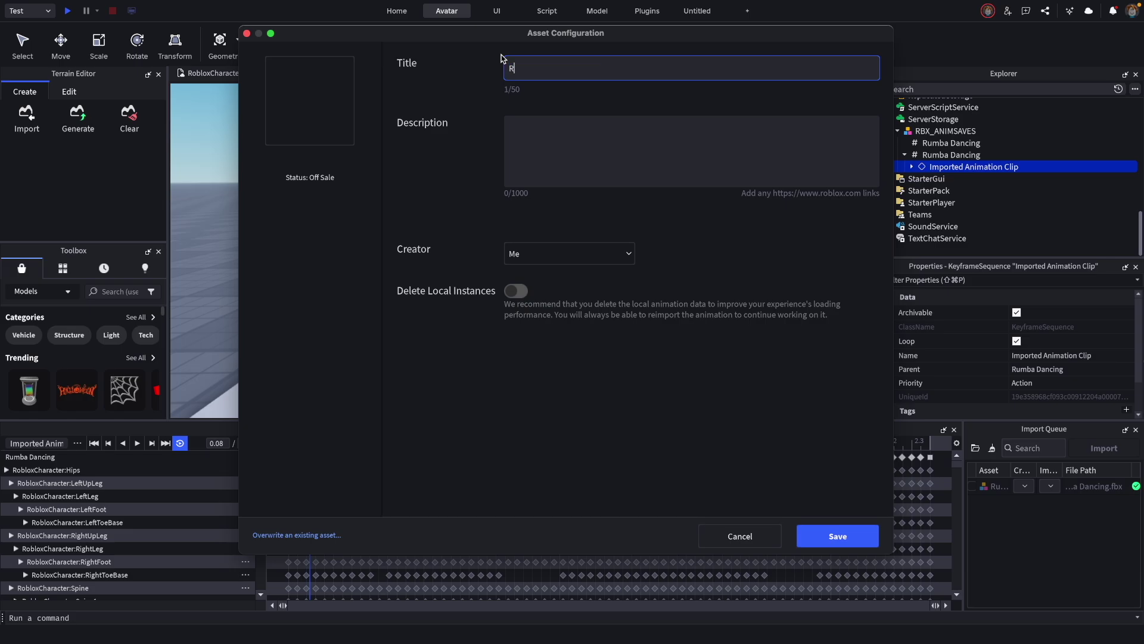
pyautogui.write('ummyRum')
pyautogui.write('baDance')
pyautogui.click(467, 175)
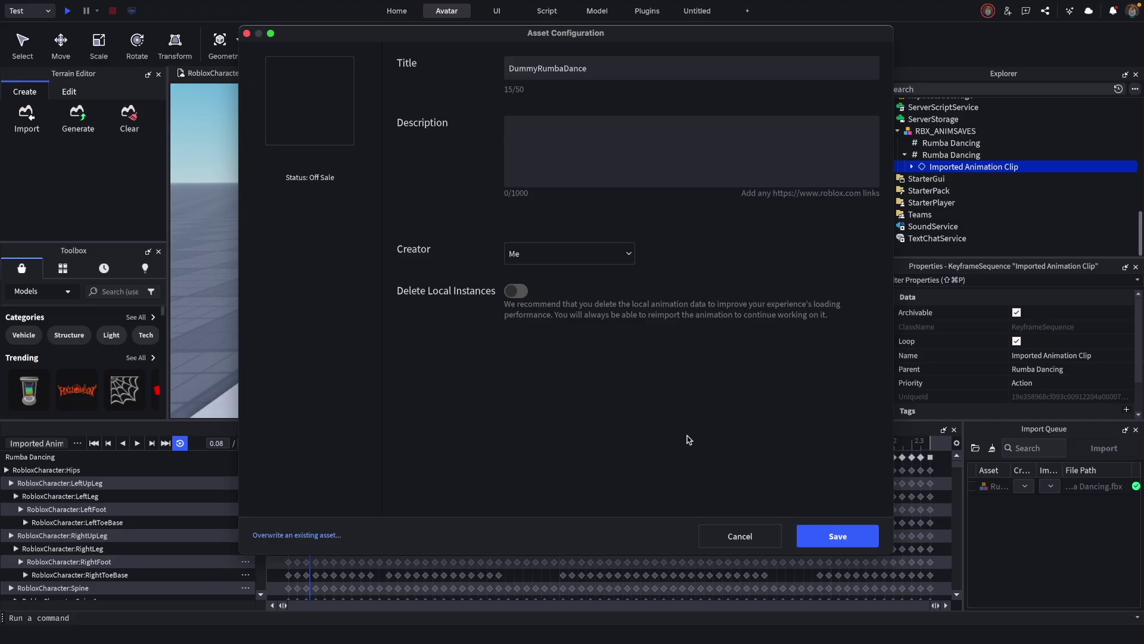
pyautogui.click(836, 537)
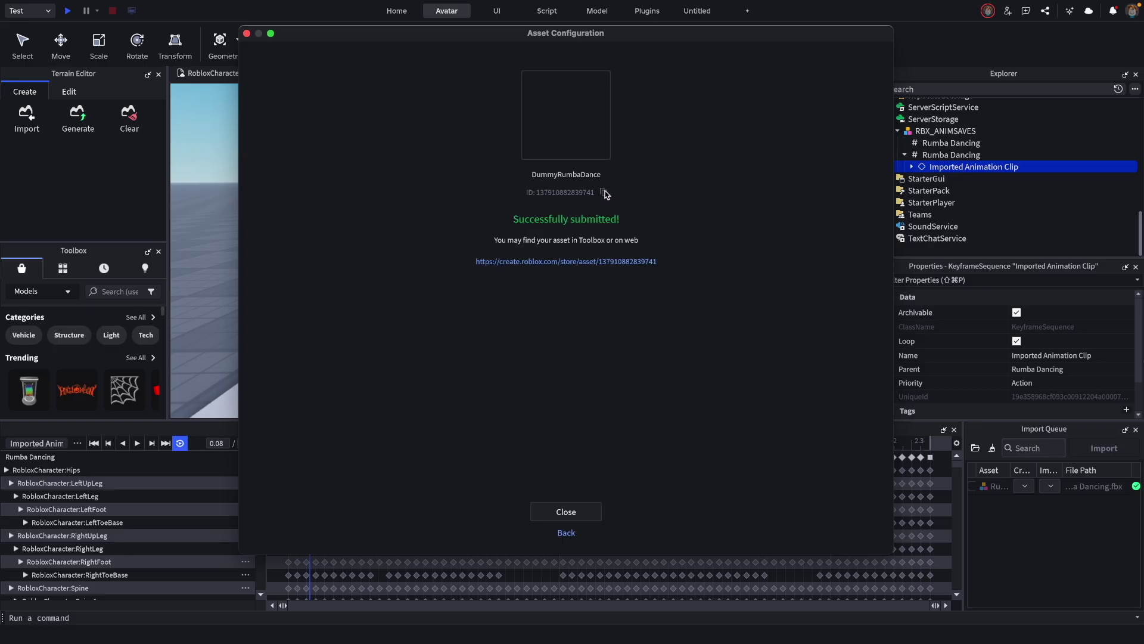
pyautogui.click(604, 192)
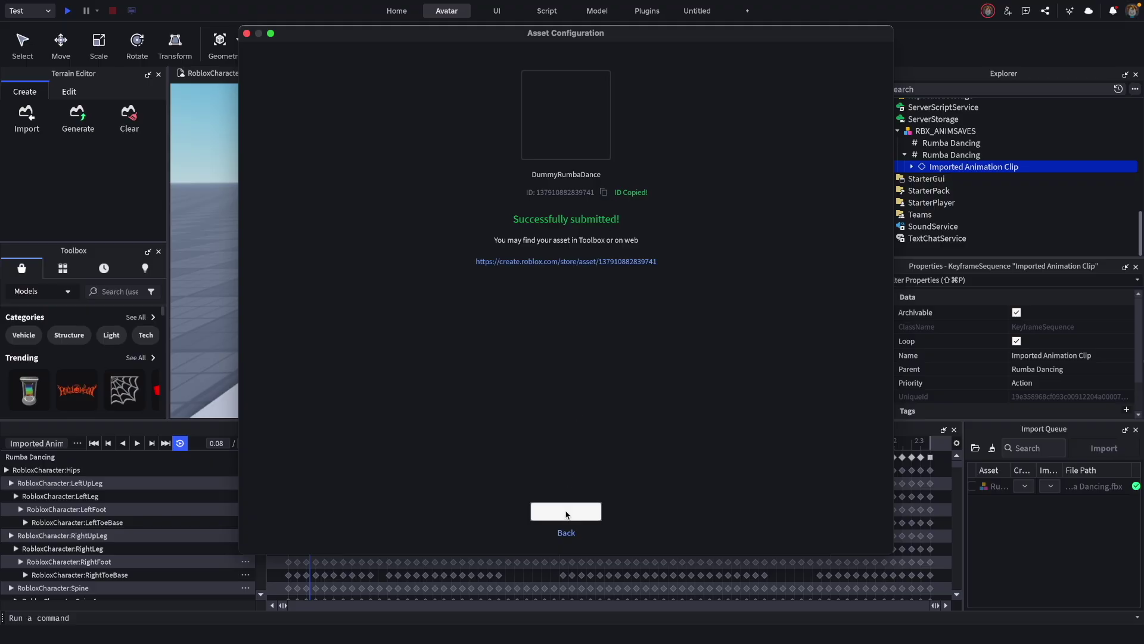
pyautogui.click(566, 512)
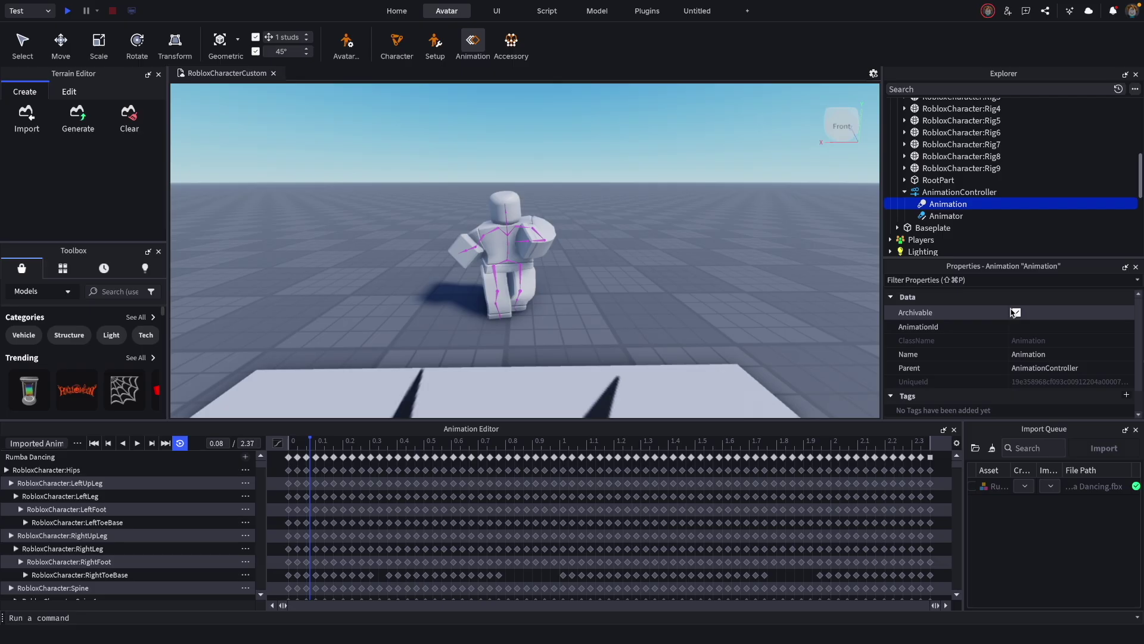
pyautogui.click(1053, 325)
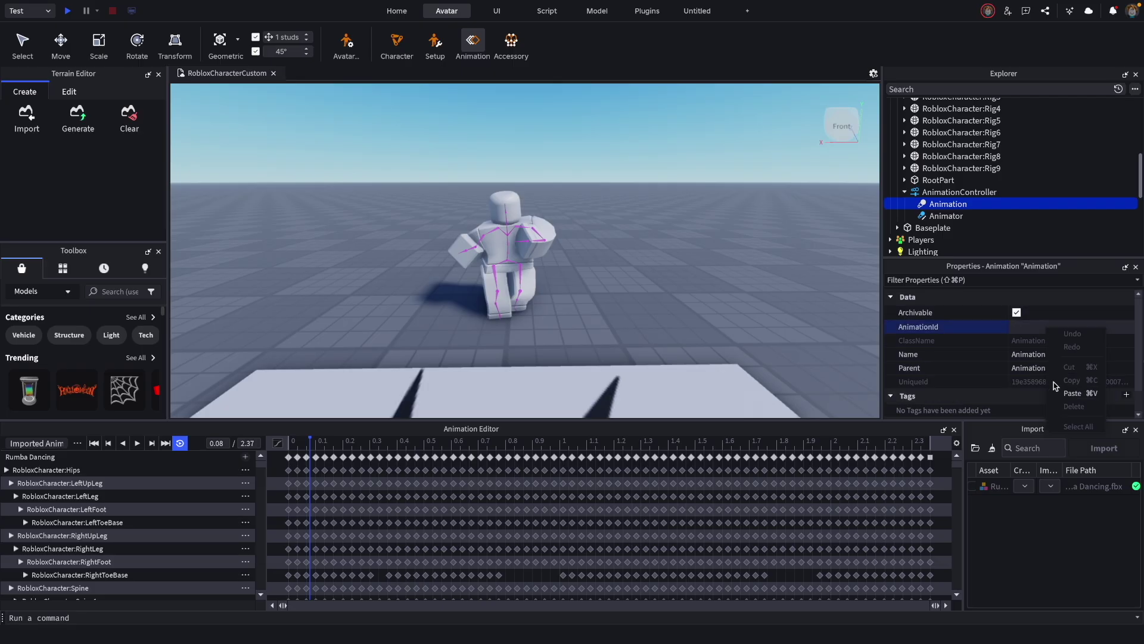
pyautogui.write('137910882839741')
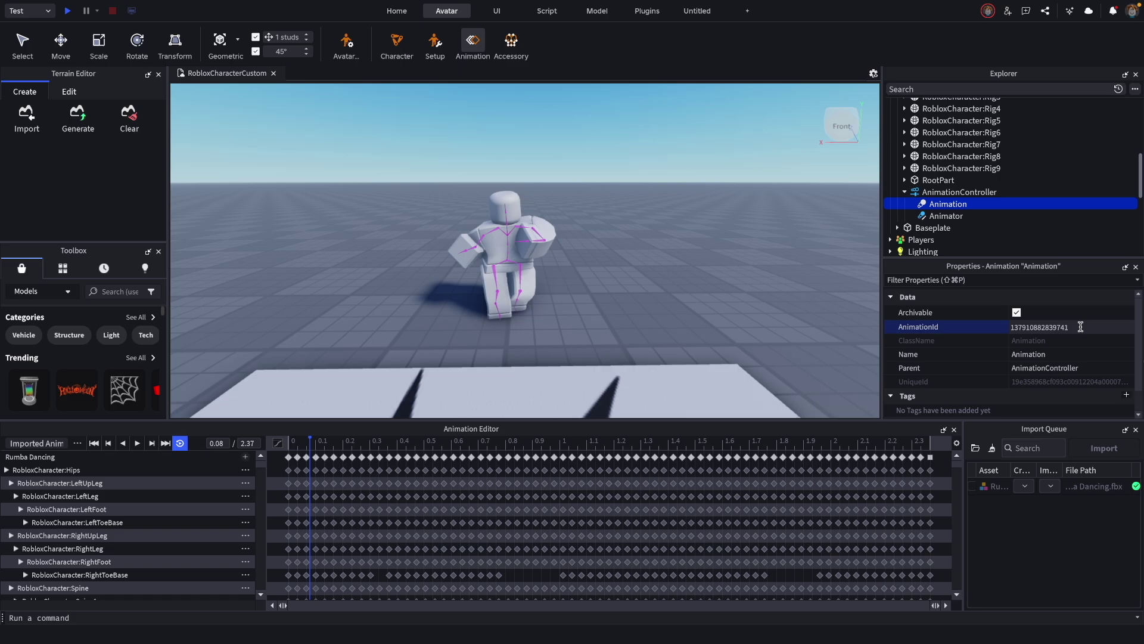
pyautogui.press('Return')
# - Insert a new Script under the rig's AnimationController
pyautogui.click(956, 195)
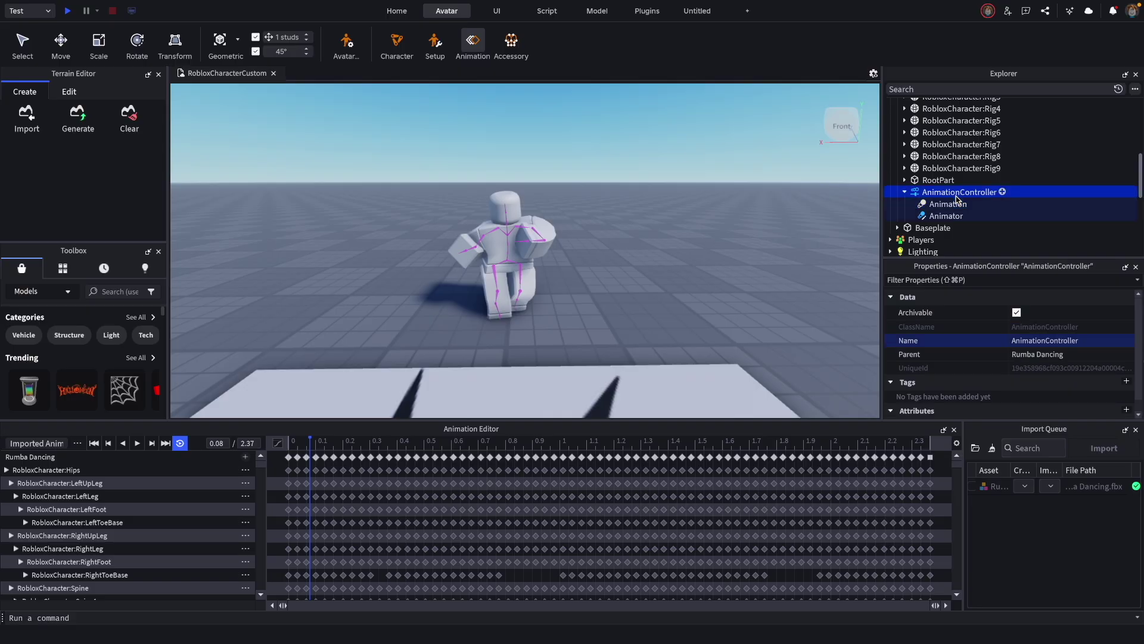
pyautogui.click(1004, 193)
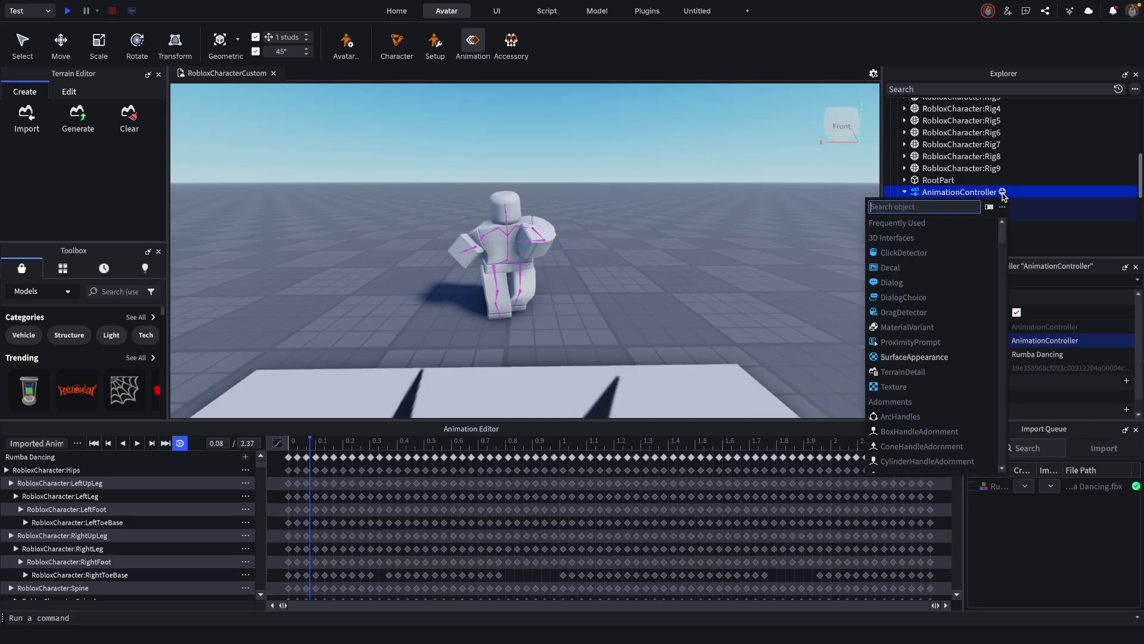
pyautogui.write('scri')
pyautogui.click(919, 225)
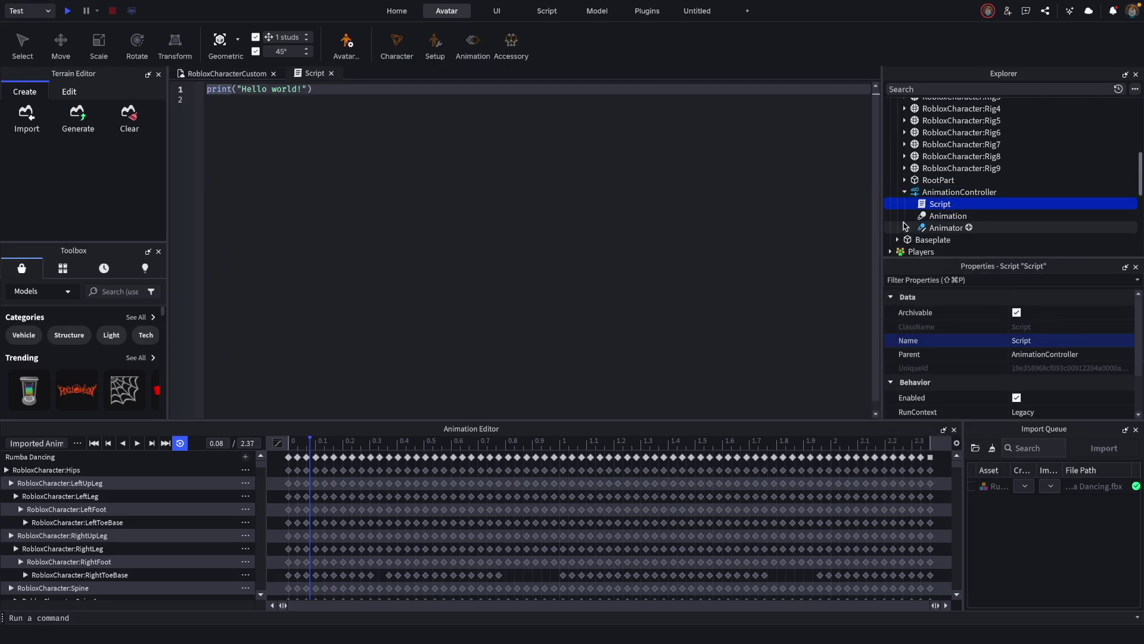
# - Replace the placeholder print with the pasted animation-playing code and save the place to Roblox
pyautogui.moveTo(325, 94); pyautogui.dragTo(199, 88)
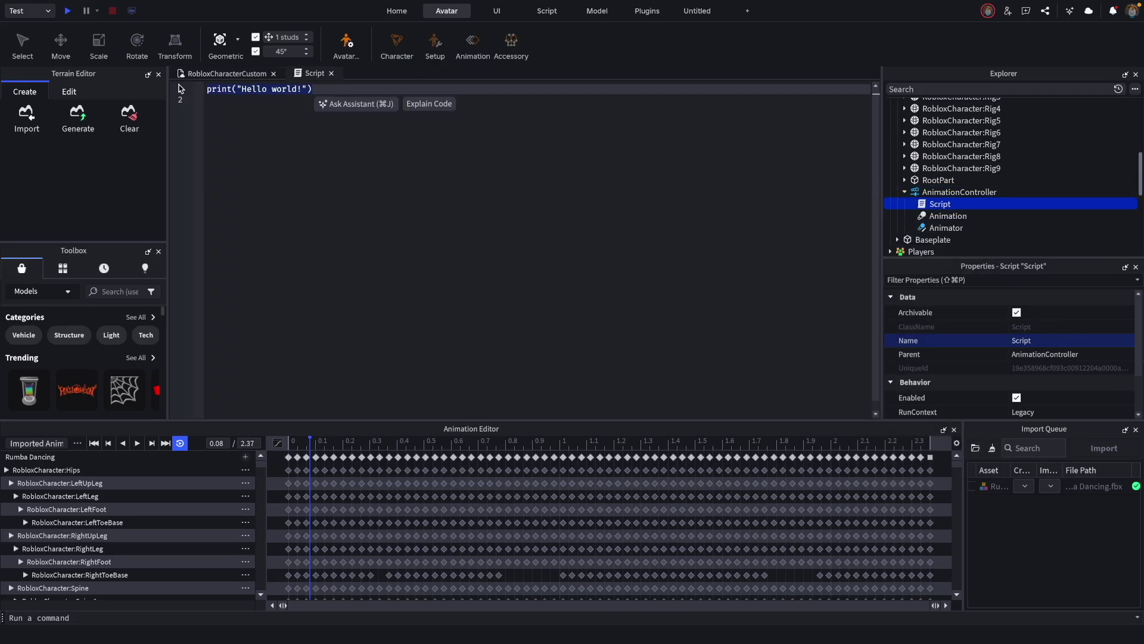
pyautogui.press('BackSpace')
pyautogui.press('Delete')
pyautogui.hotkey('ctrl', 'v')
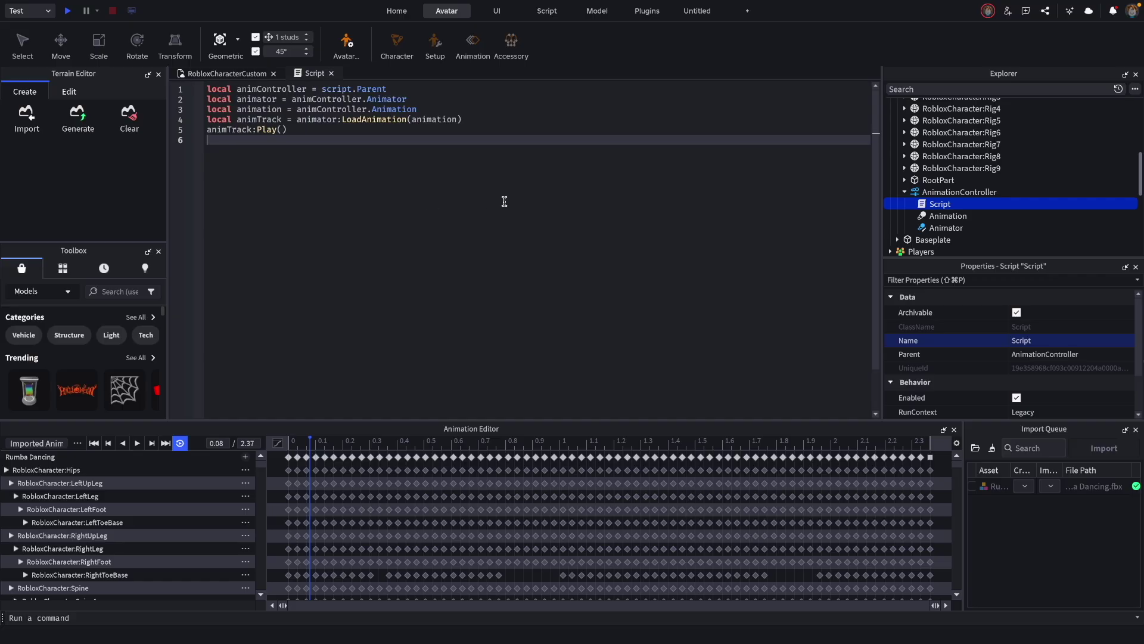
pyautogui.hotkey('ctrl', 's')
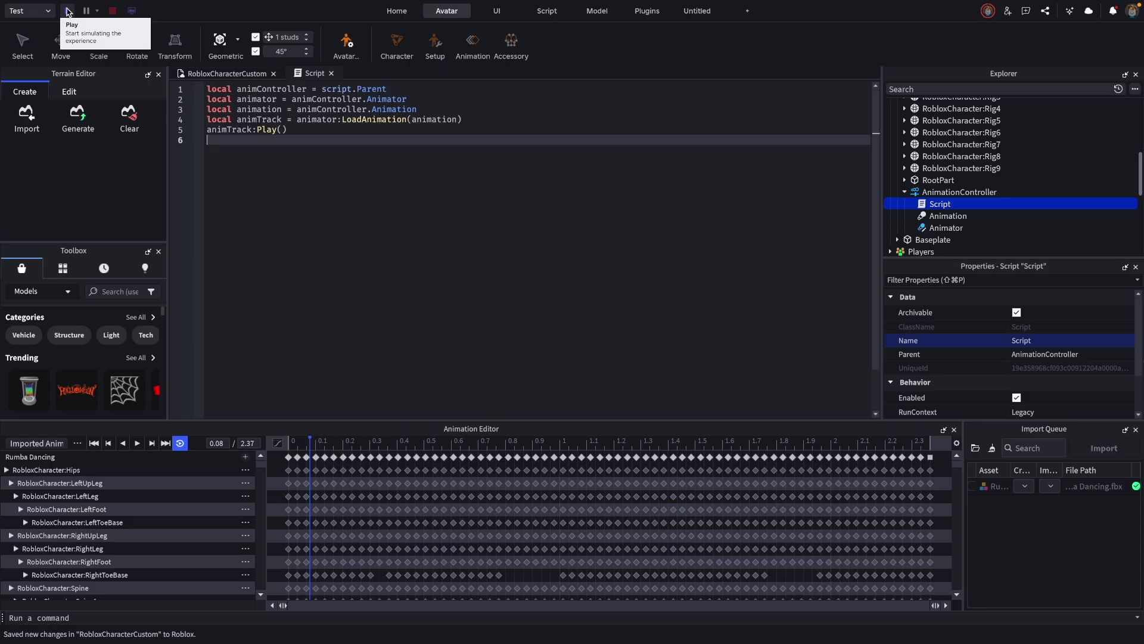
pyautogui.click(67, 12)
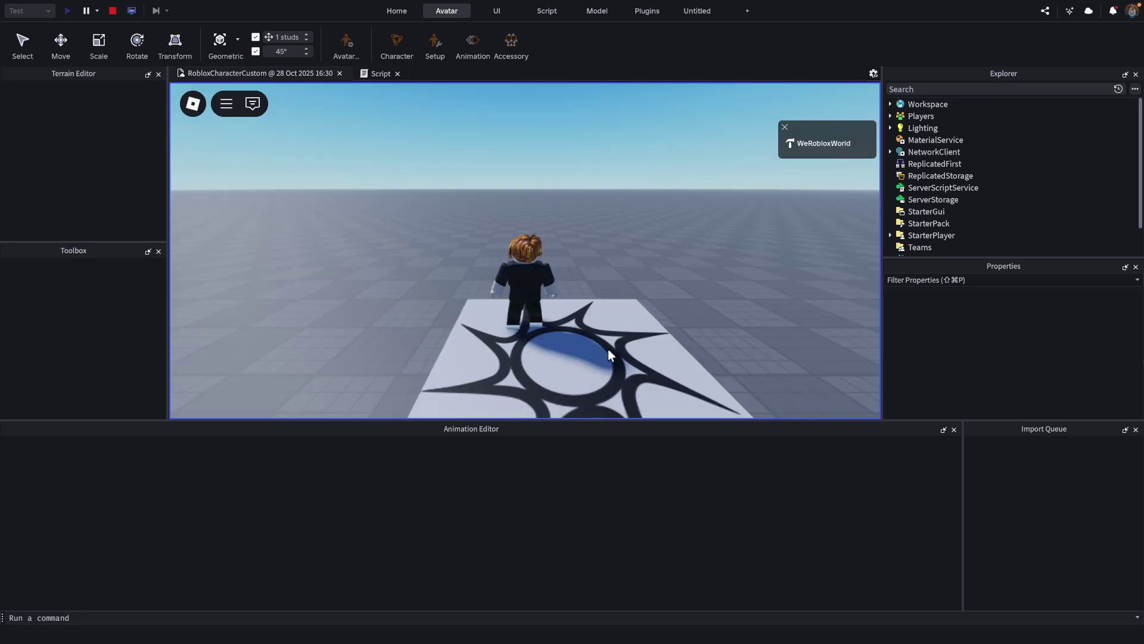
pyautogui.press('d')
pyautogui.press('w')
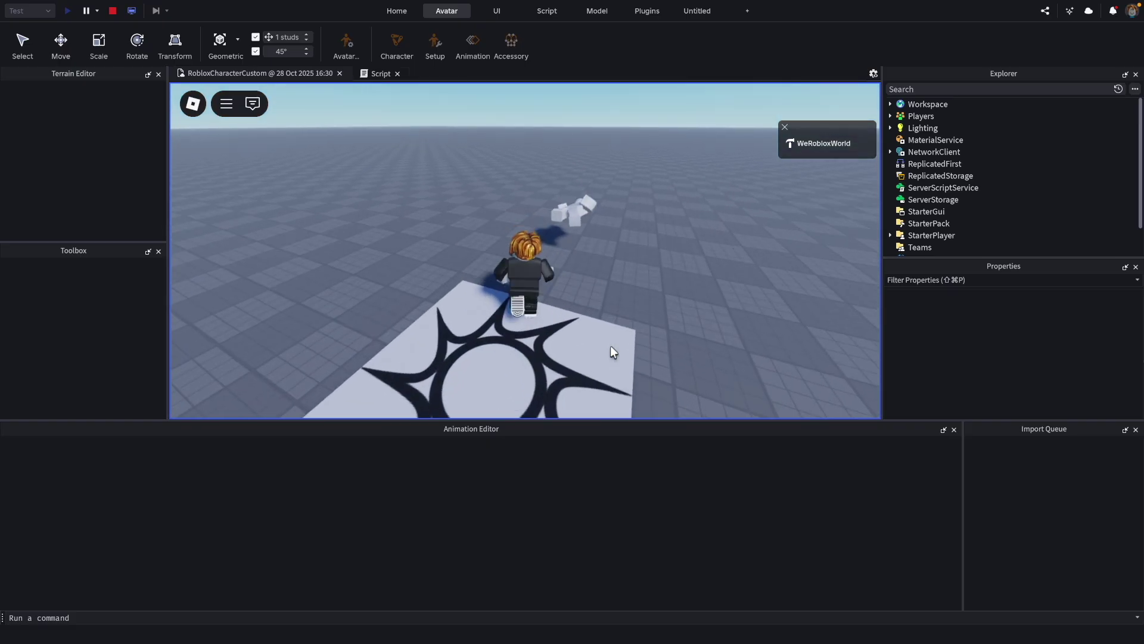
pyautogui.press('a')
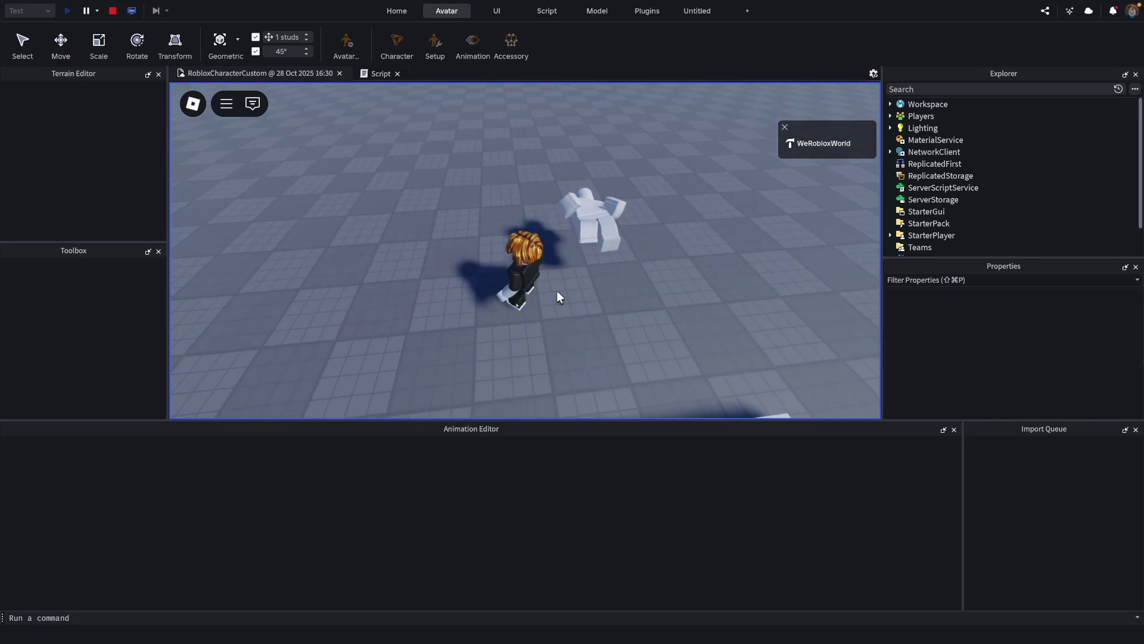
# - Stop the playtest and select the Rumba Dancing model, with the Home tab showing
pyautogui.click(113, 11)
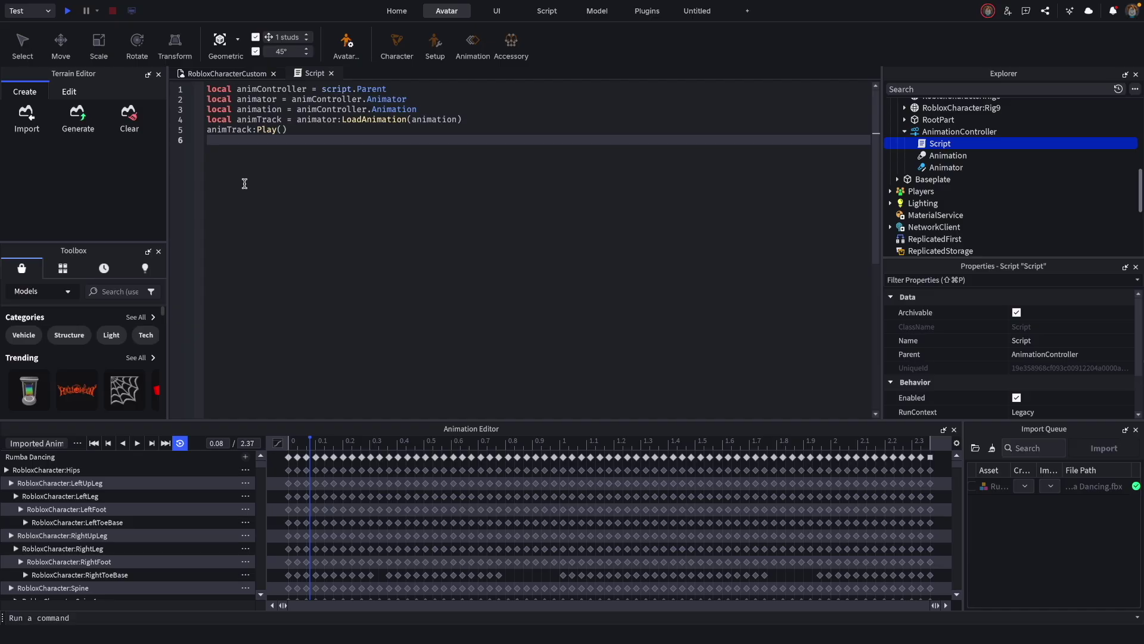
pyautogui.scroll(3, 950, 169)
pyautogui.scroll(3, 951, 169)
pyautogui.click(944, 164)
pyautogui.click(227, 72)
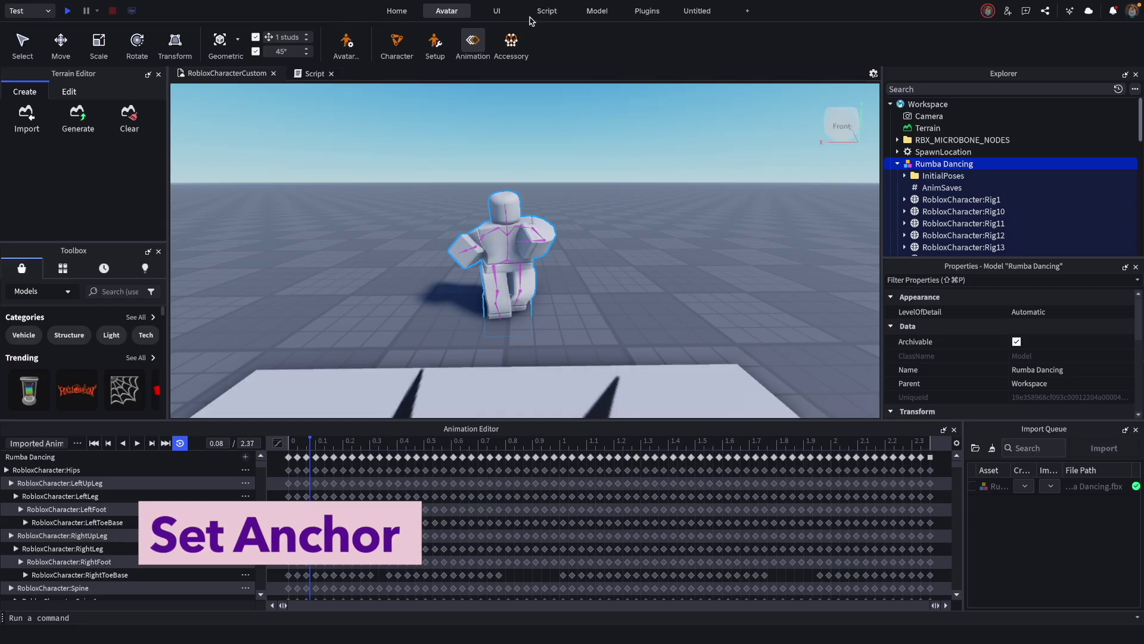
pyautogui.click(395, 11)
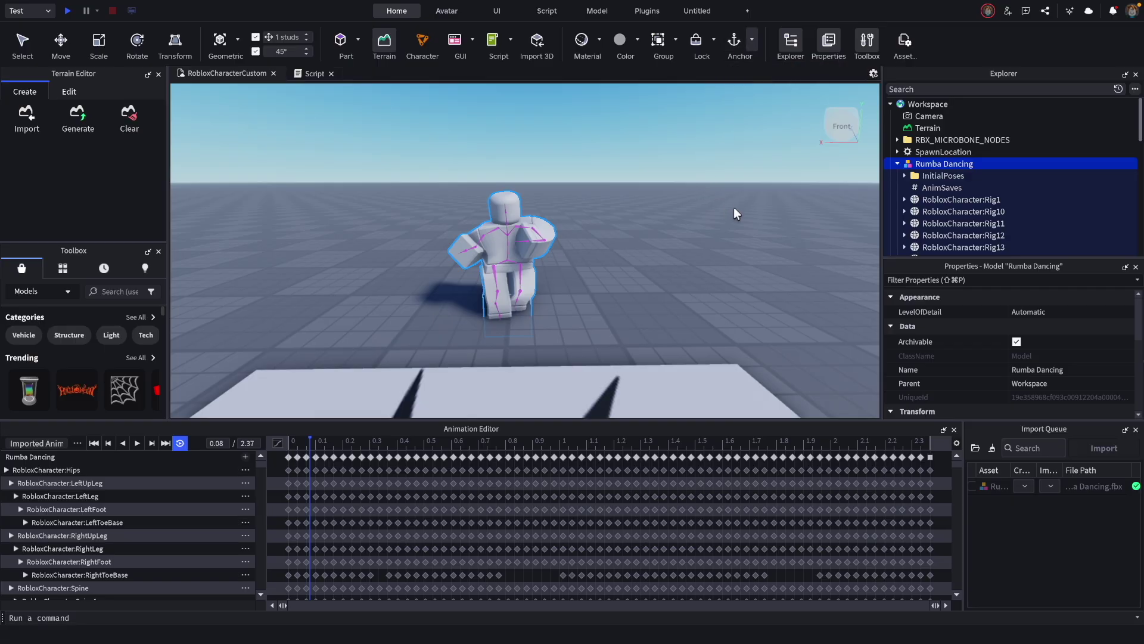
# - Start a playtest and walk the avatar around the Rumba-dancing dummy with WASD
pyautogui.click(66, 11)
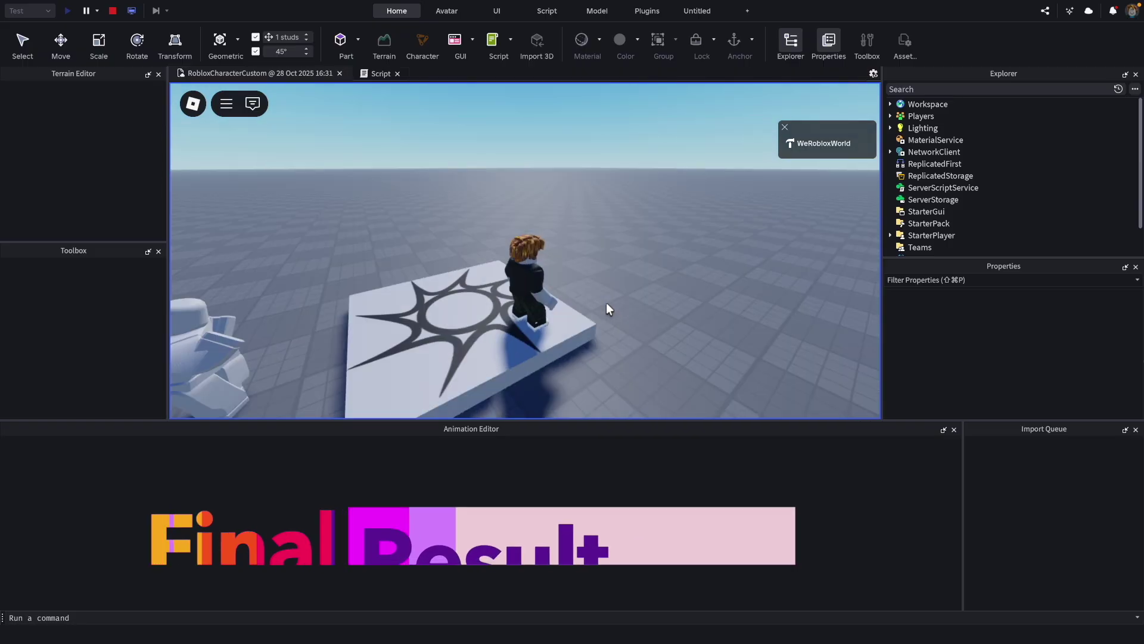
pyautogui.press('w')
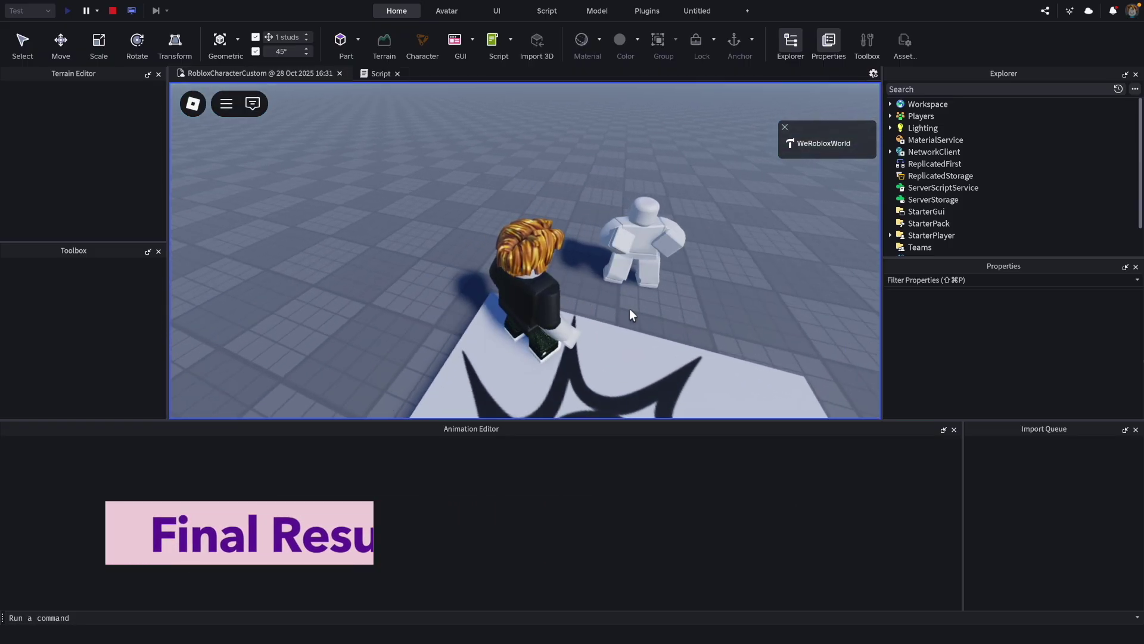
pyautogui.press('w')
pyautogui.press('s')
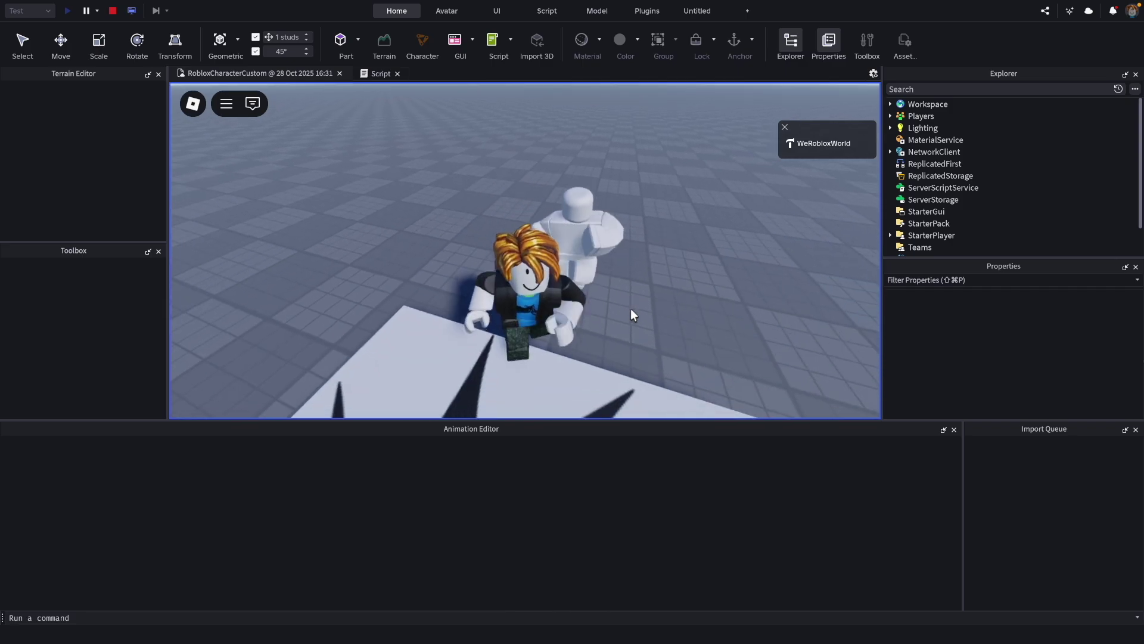
pyautogui.press('a')
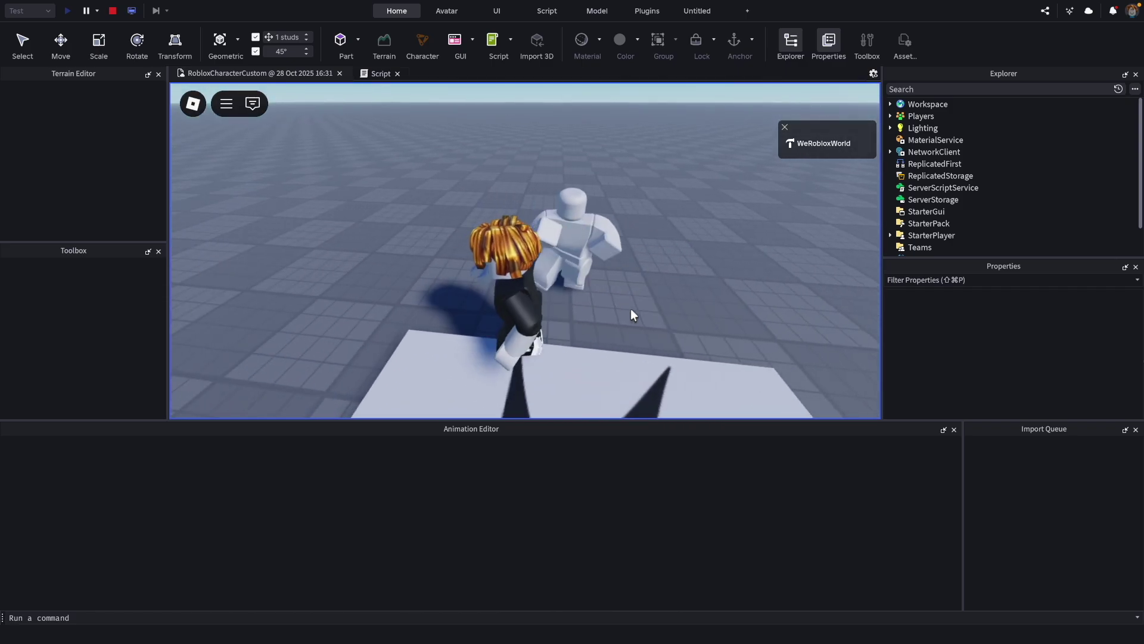
pyautogui.press('s')
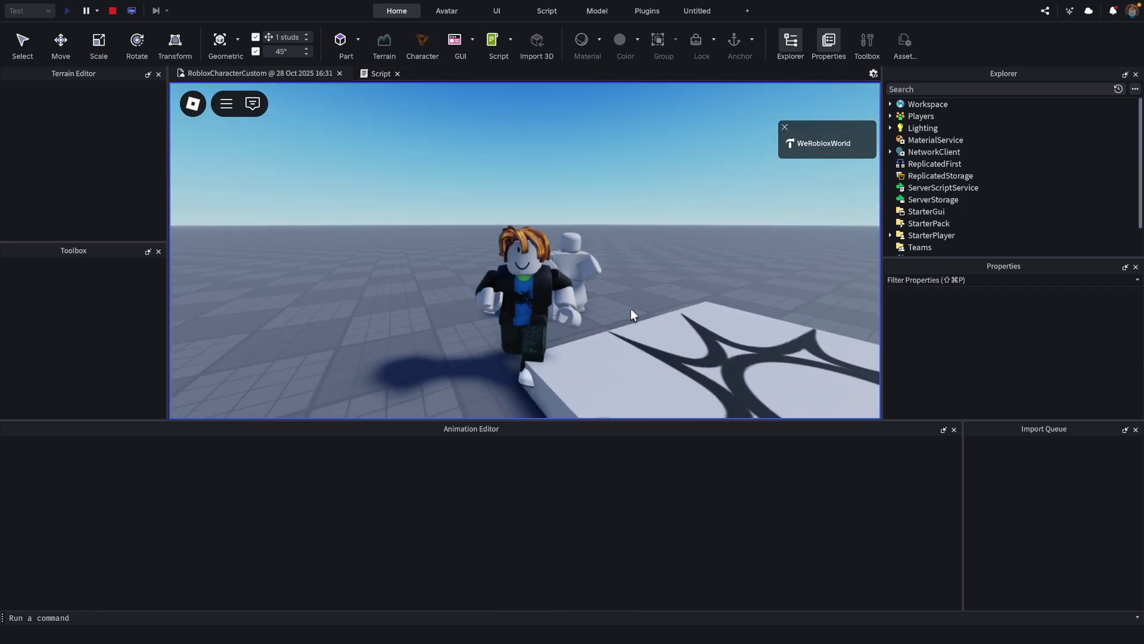
pyautogui.press('w')
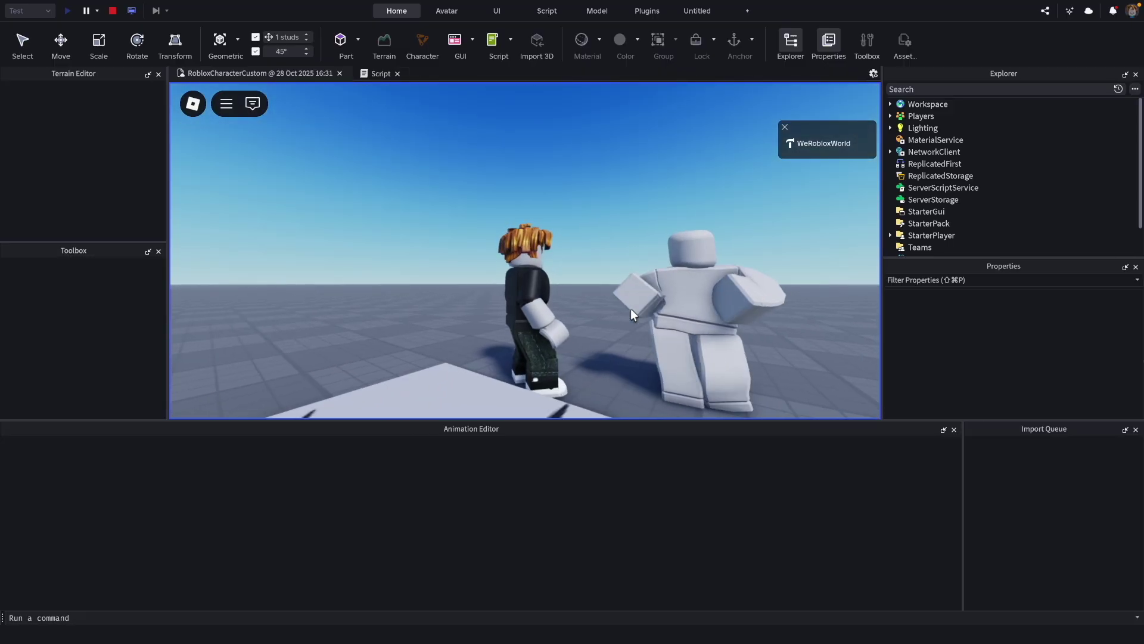
pyautogui.press('s')
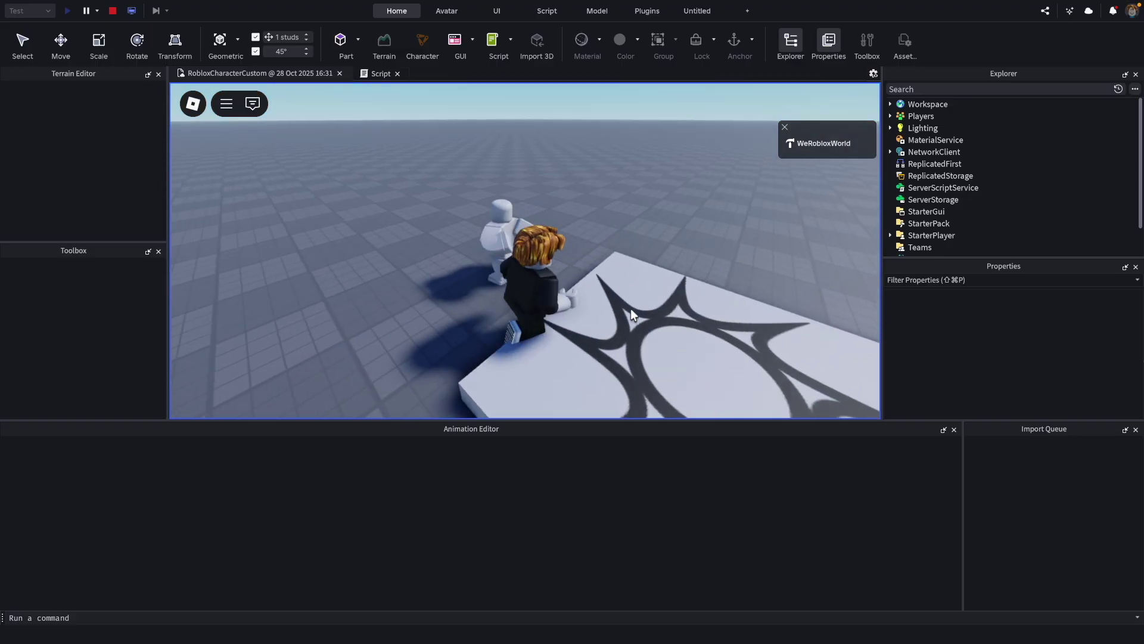
pyautogui.press('w')
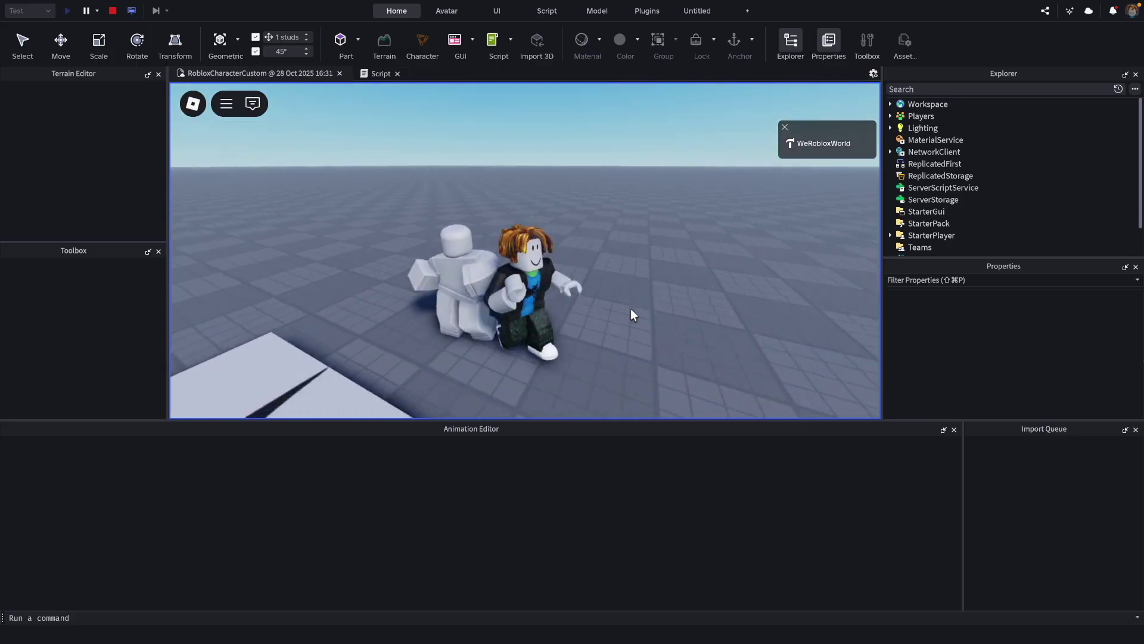
pyautogui.press('s')
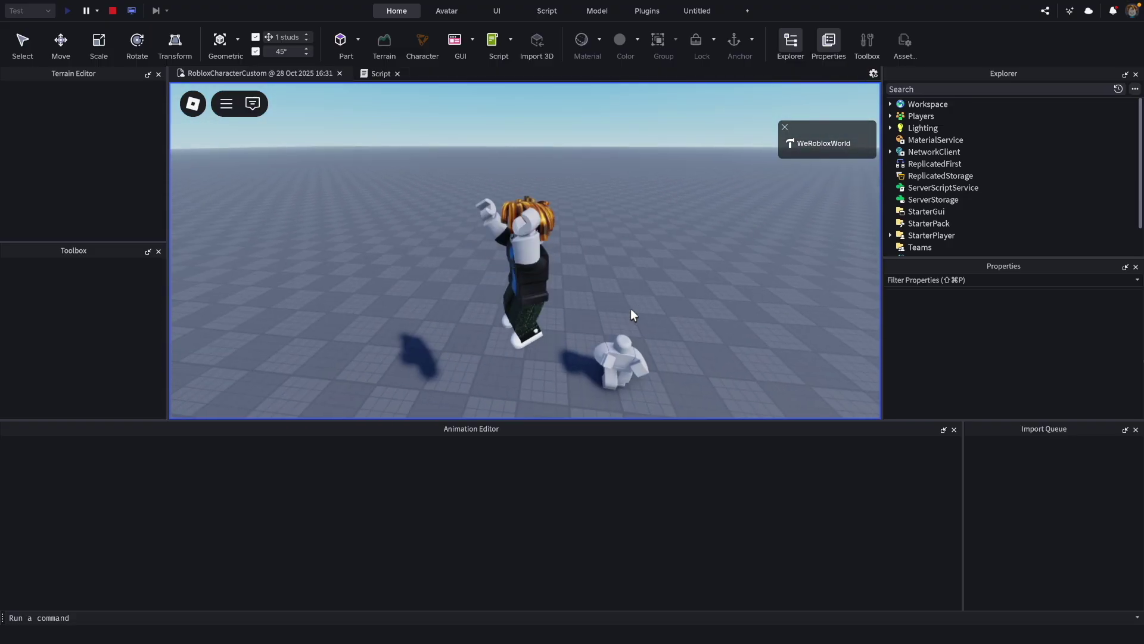
pyautogui.press('w')
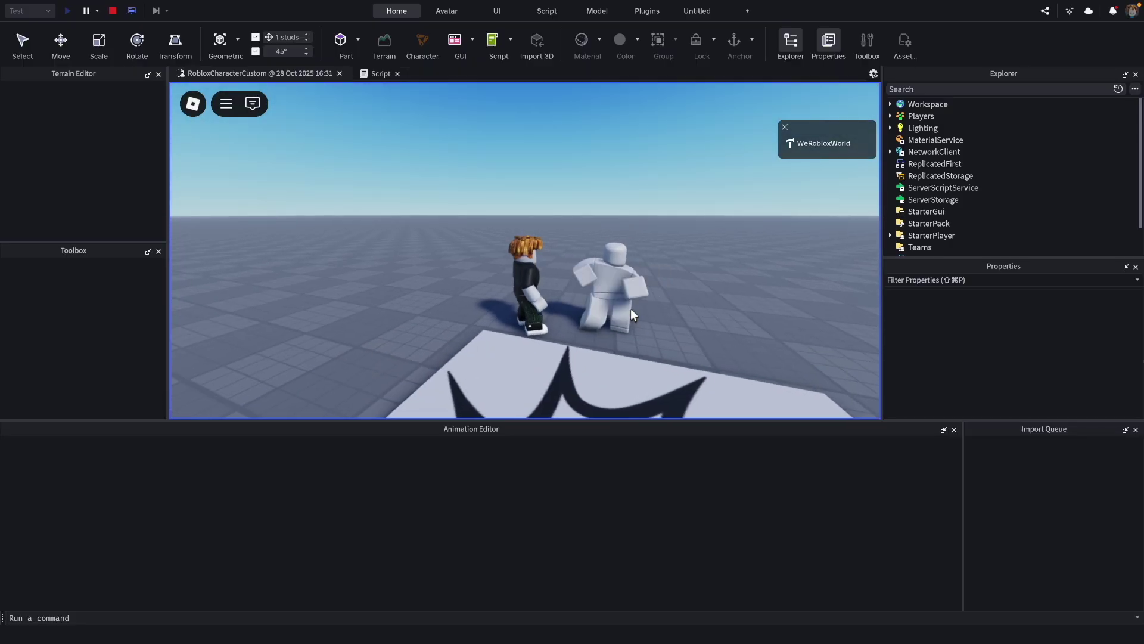
pyautogui.press('w')
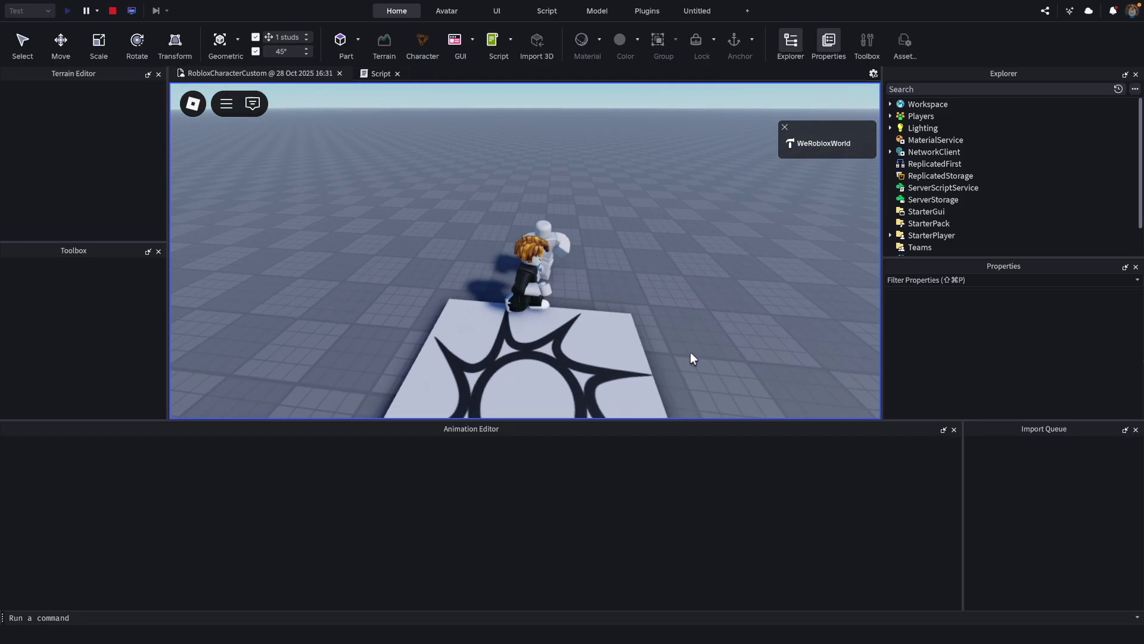